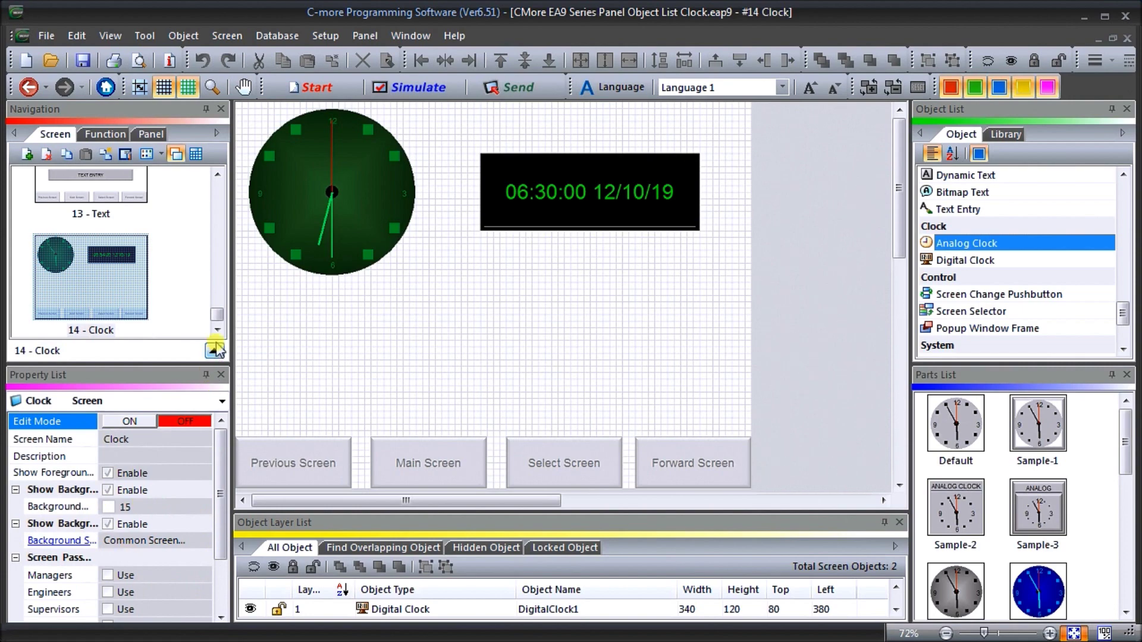
- Open 100 - Common Screen Menu and inspect the Select Screen selector's screen list, cancelling without changes
{"action": "left_click_drag", "start_coordinate": [217, 324], "coordinate": [214, 211]}
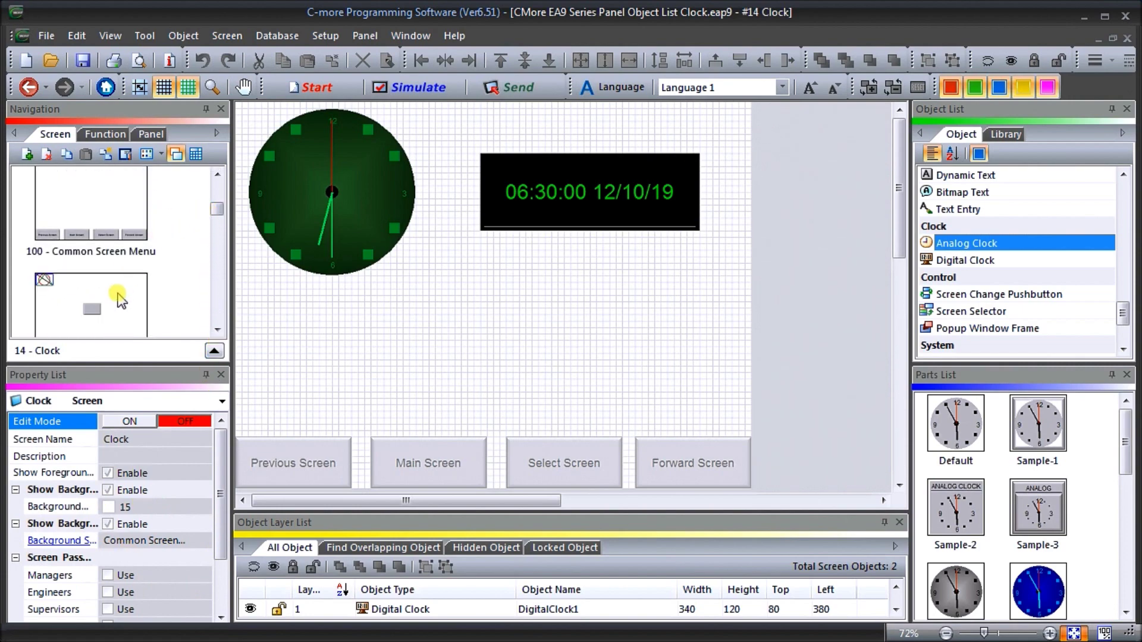
{"action": "left_click", "coordinate": [113, 222]}
{"action": "left_click", "coordinate": [560, 455]}
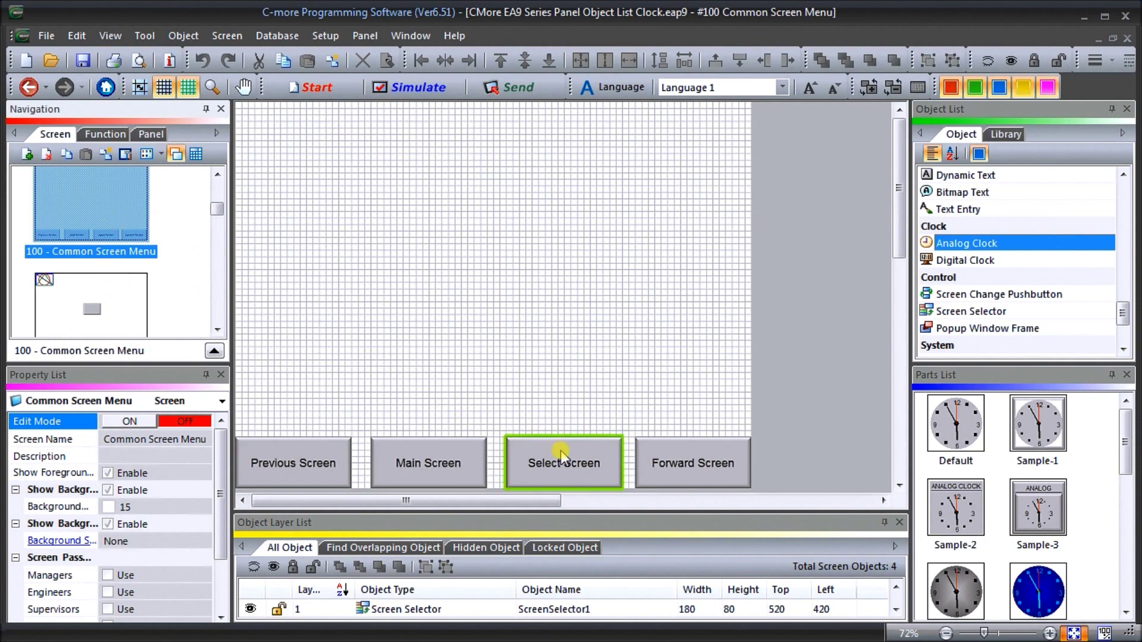
{"action": "double_click", "coordinate": [560, 453]}
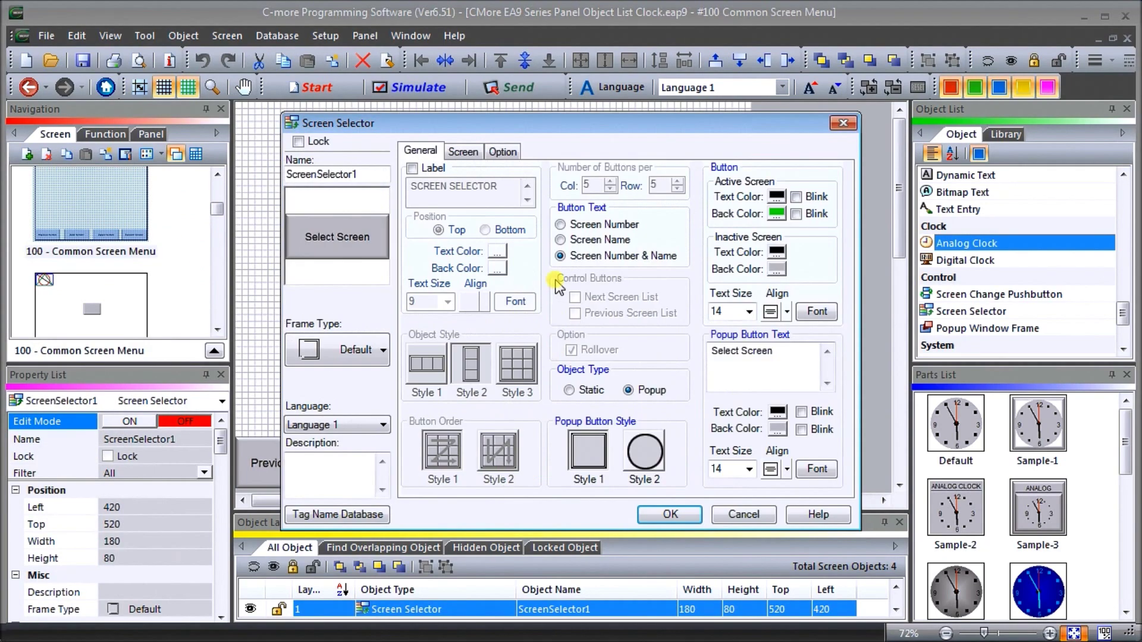
{"action": "left_click", "coordinate": [463, 152]}
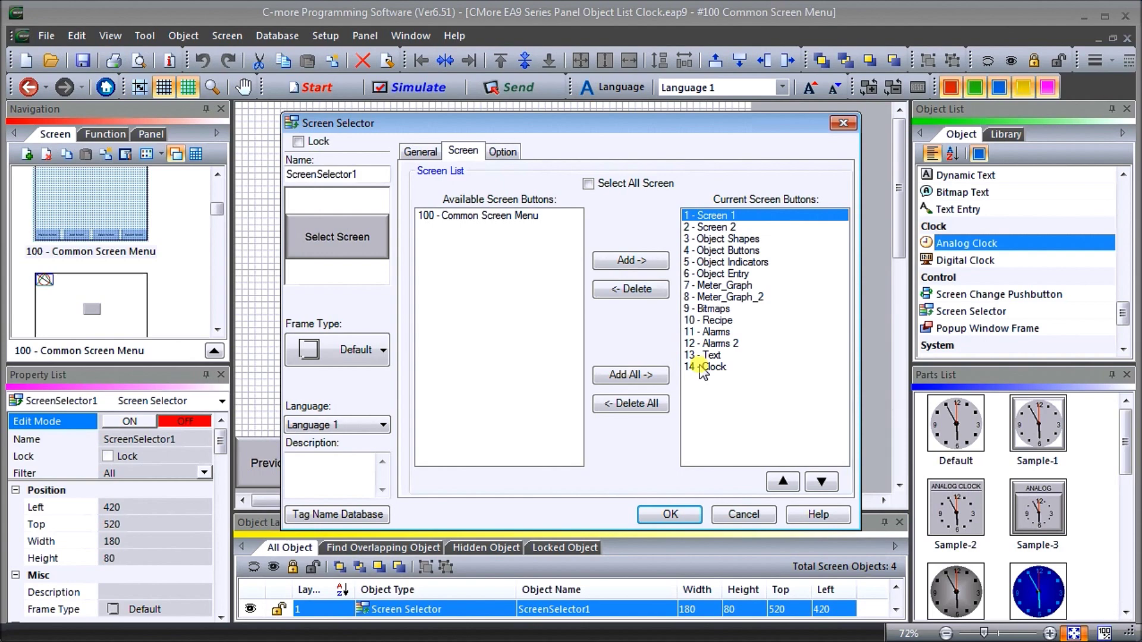
{"action": "left_click", "coordinate": [740, 514]}
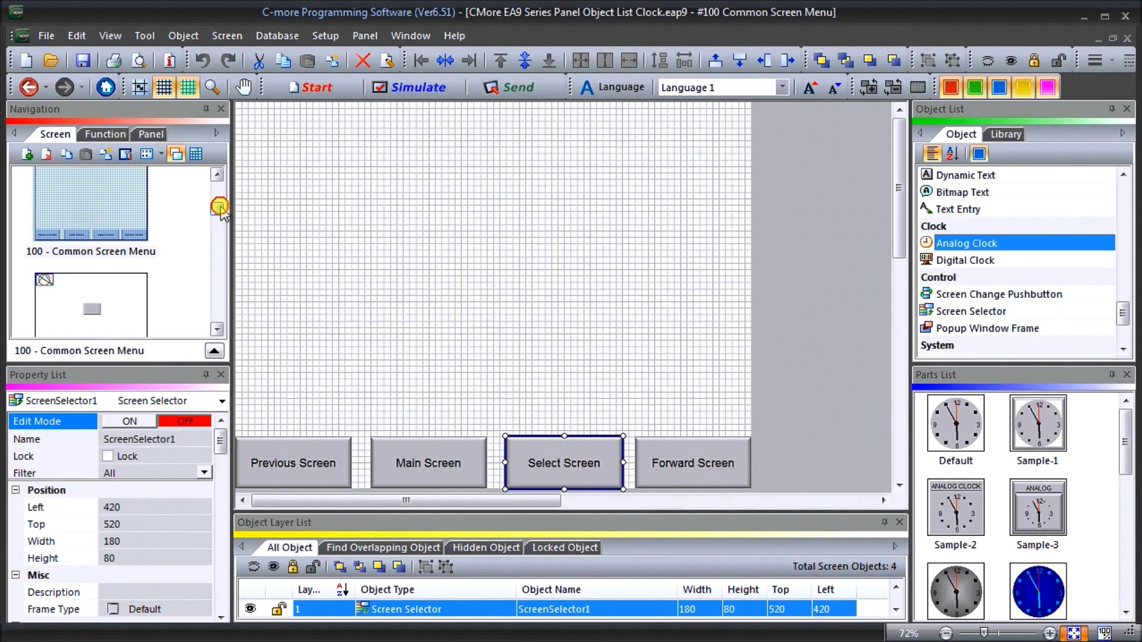
{"action": "left_click_drag", "start_coordinate": [216, 209], "coordinate": [215, 312]}
- Reopen 14 - Clock and review the analog clock's General and Option tabs, keeping its settings
{"action": "double_click", "coordinate": [118, 289]}
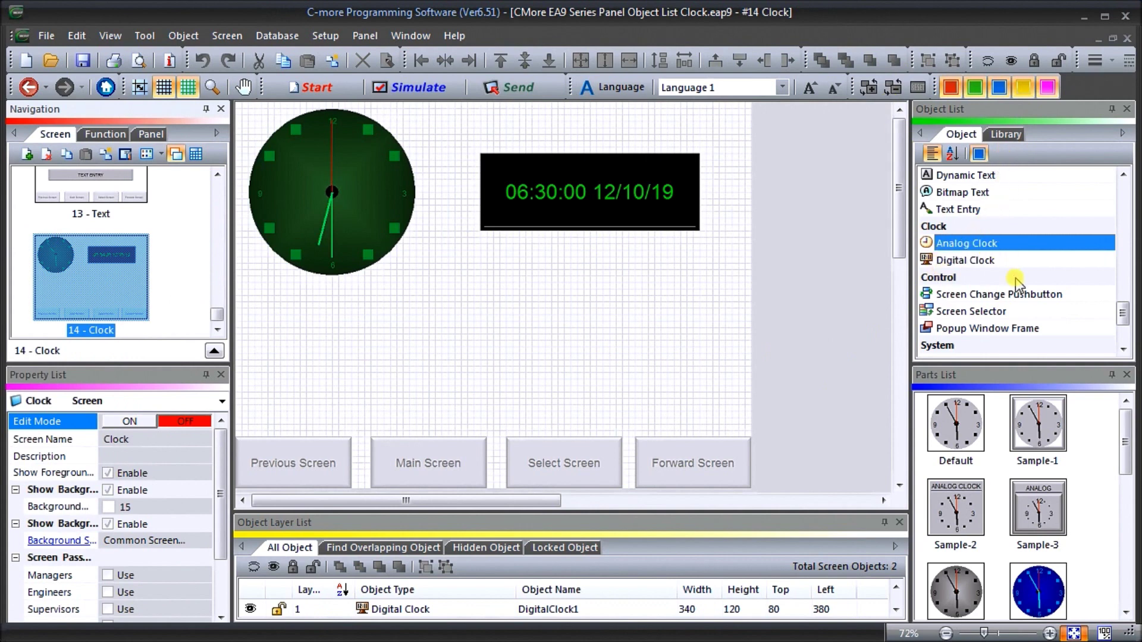
{"action": "left_click", "coordinate": [482, 180]}
{"action": "left_click", "coordinate": [340, 179]}
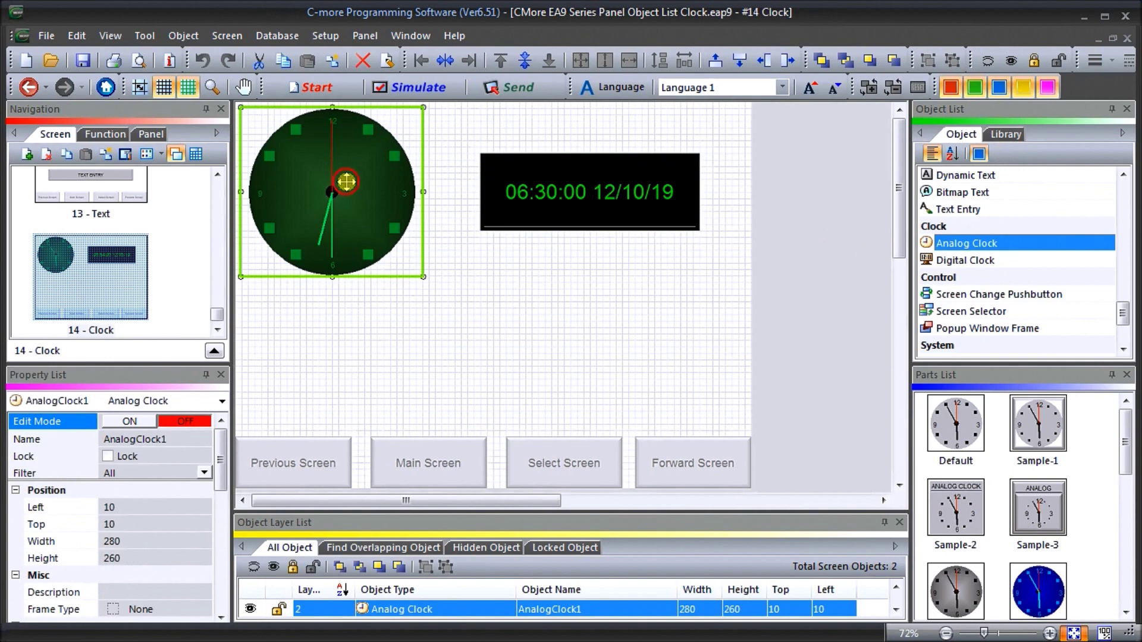
{"action": "double_click", "coordinate": [346, 181]}
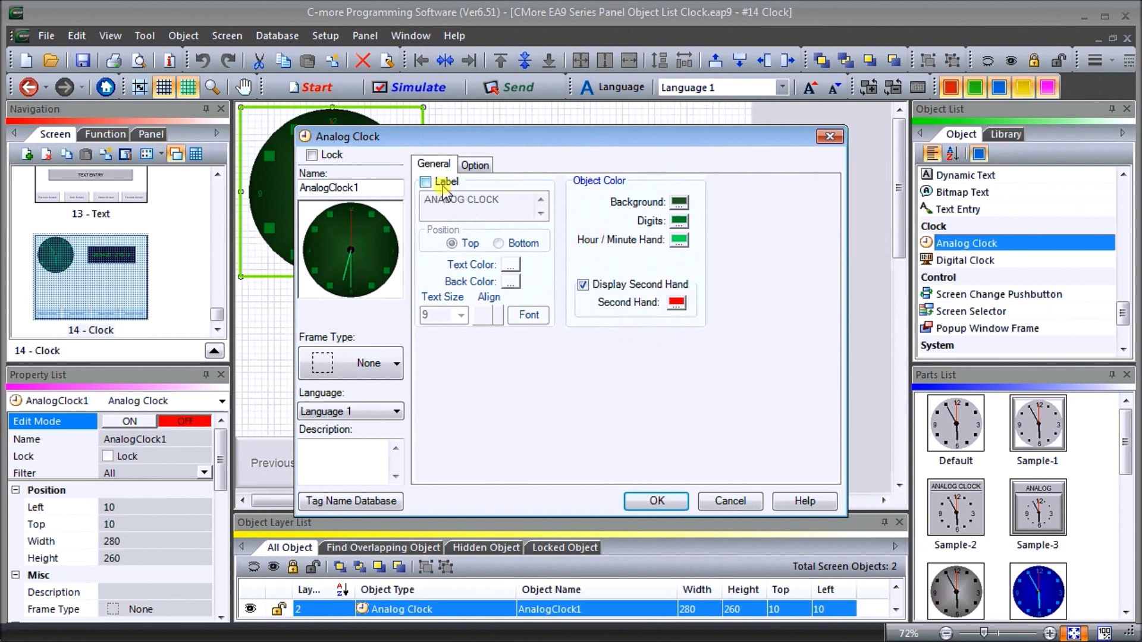
{"action": "left_click", "coordinate": [475, 166]}
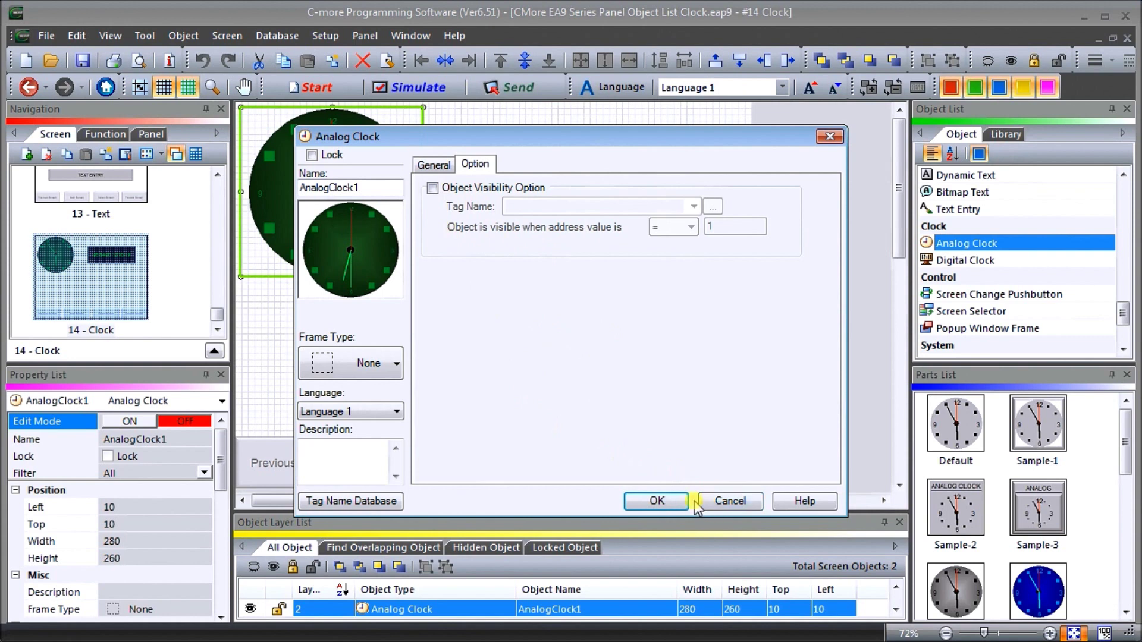
{"action": "left_click", "coordinate": [657, 501]}
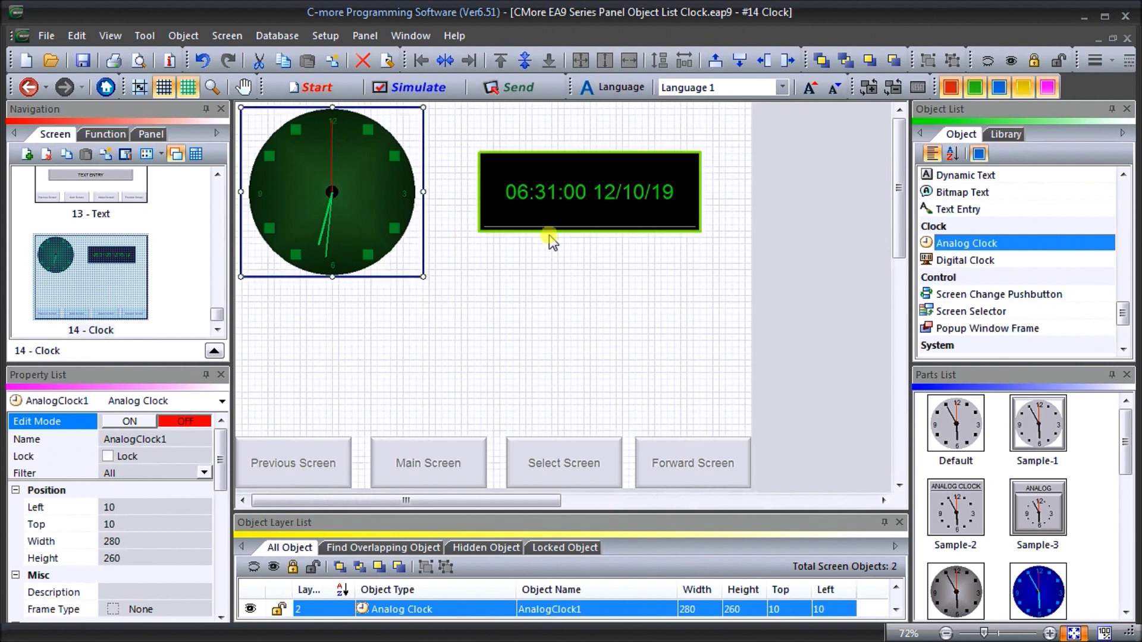
{"action": "left_click", "coordinate": [967, 262]}
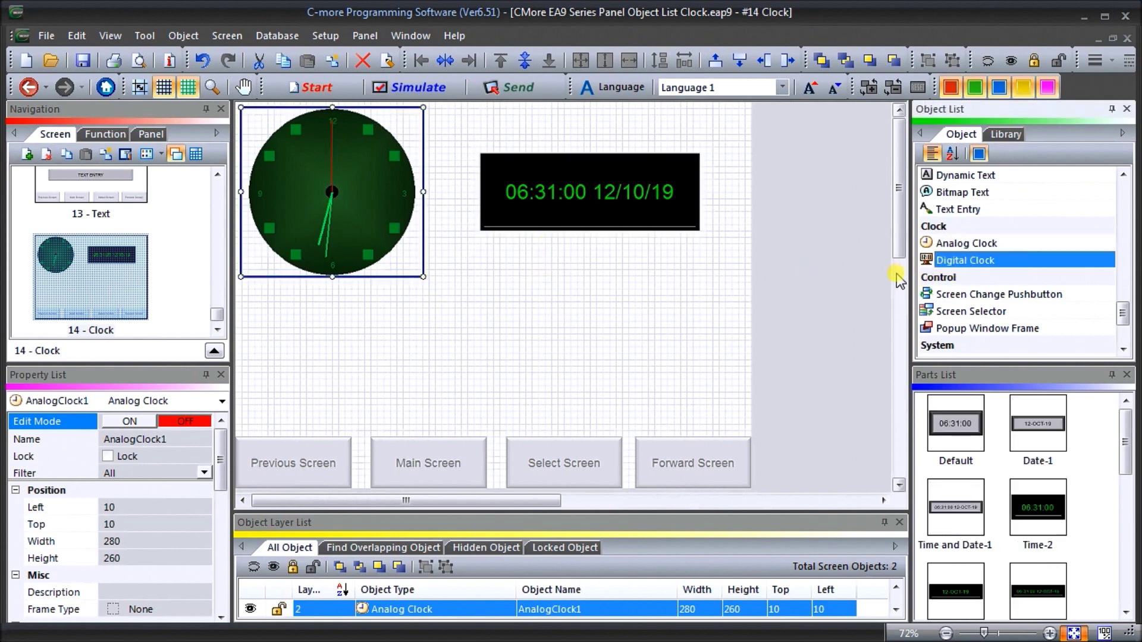
{"action": "double_click", "coordinate": [584, 202]}
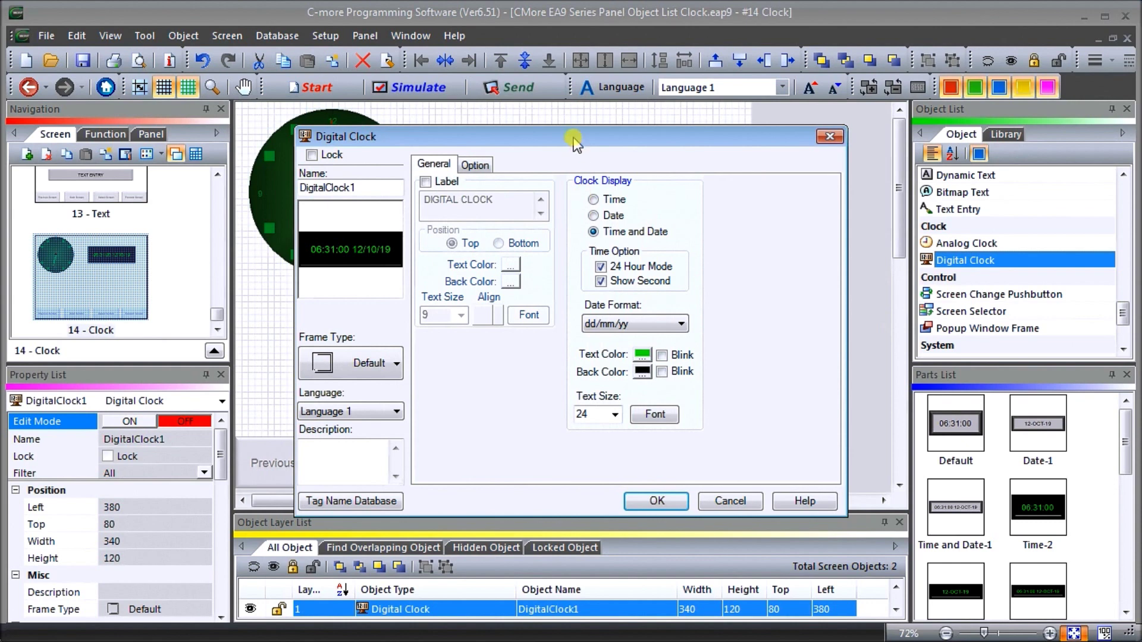
{"action": "left_click_drag", "start_coordinate": [568, 141], "coordinate": [560, 139]}
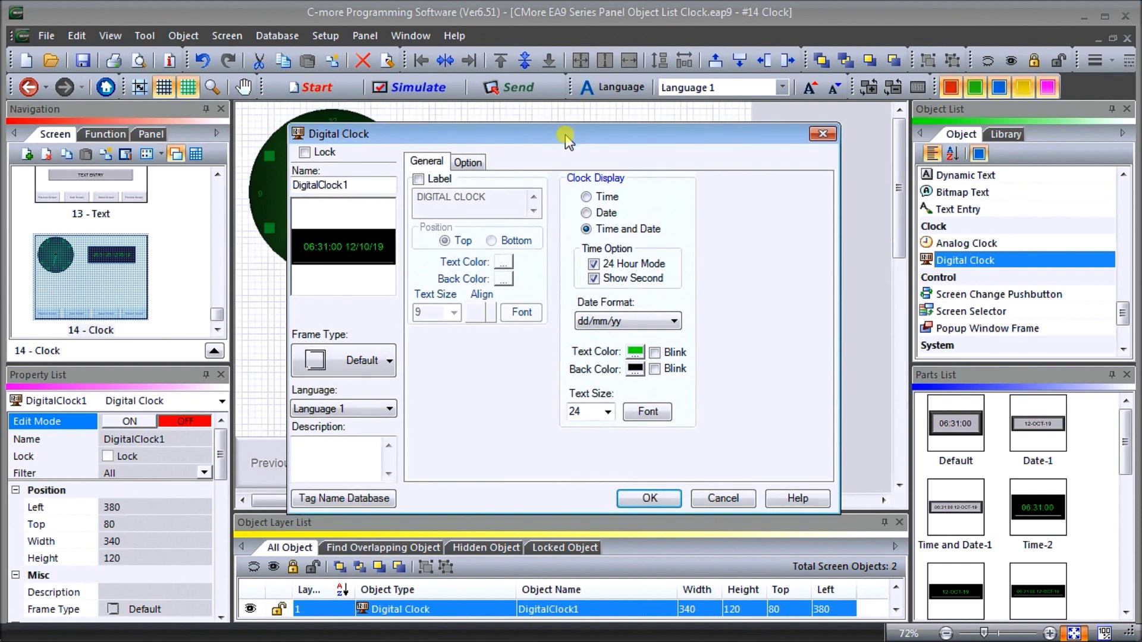
{"action": "left_click", "coordinate": [605, 198]}
{"action": "left_click", "coordinate": [604, 213]}
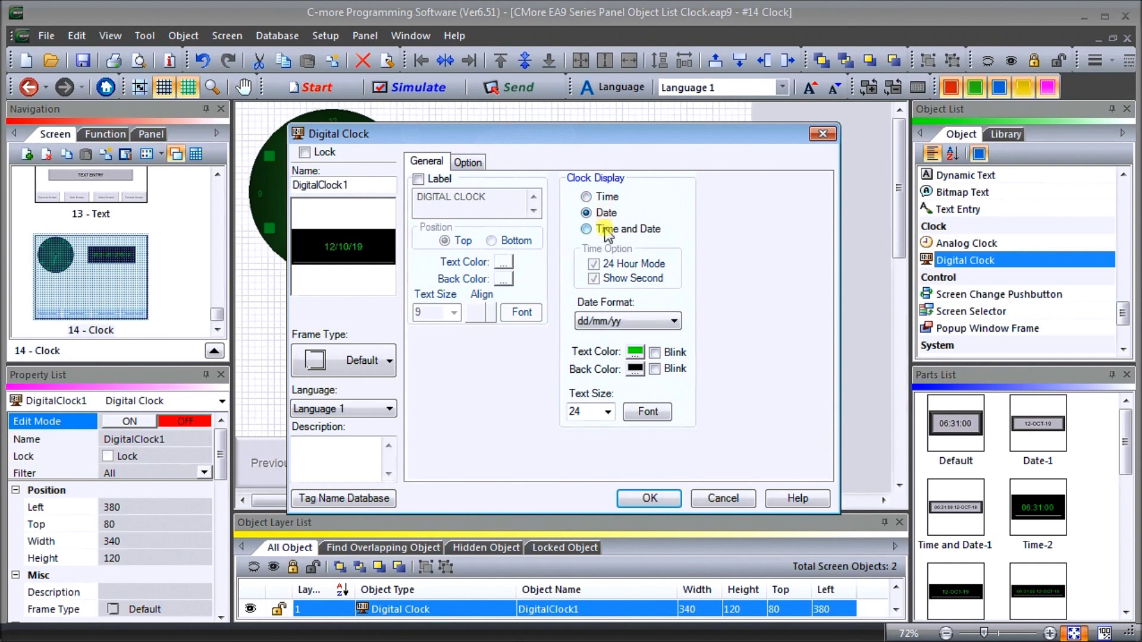
{"action": "left_click", "coordinate": [607, 230]}
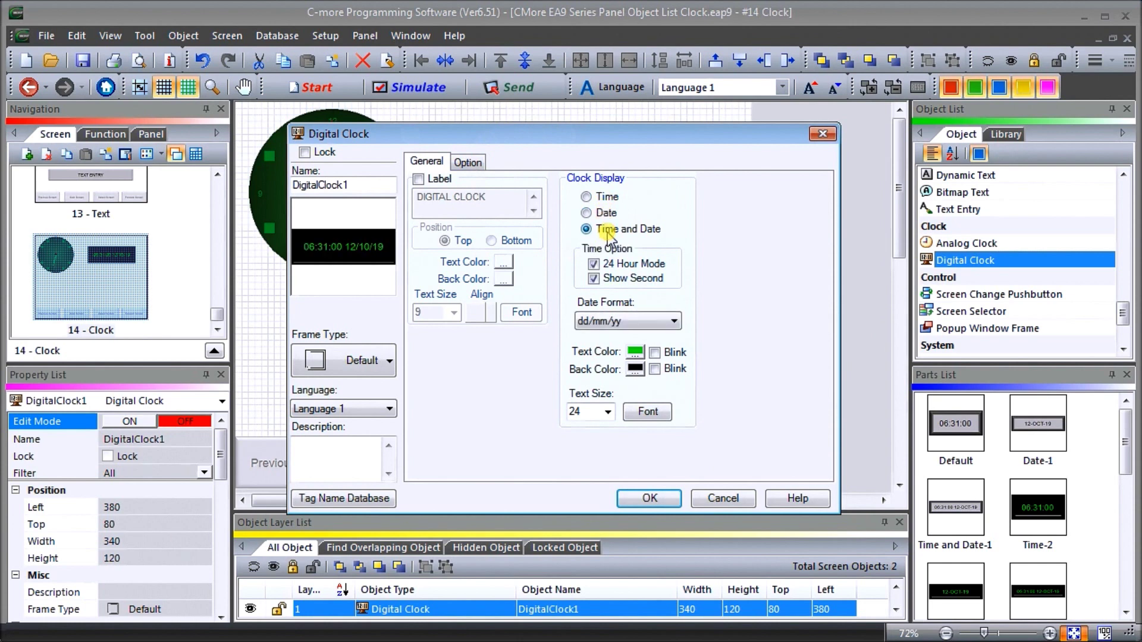
{"action": "left_click", "coordinate": [618, 268]}
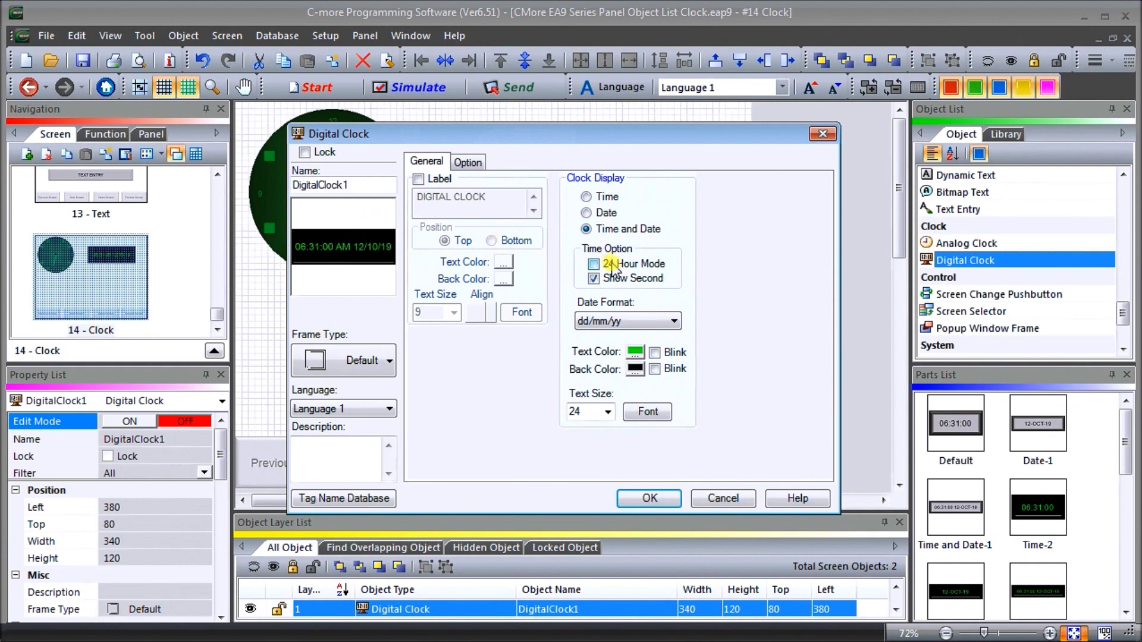
{"action": "left_click", "coordinate": [611, 266]}
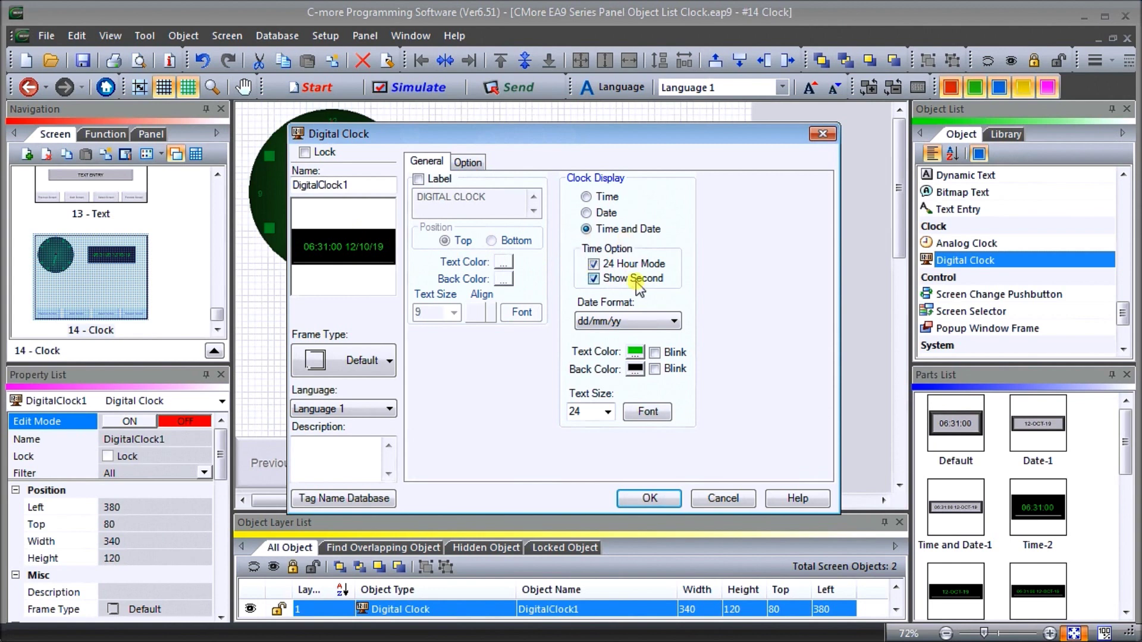
{"action": "left_click", "coordinate": [640, 323]}
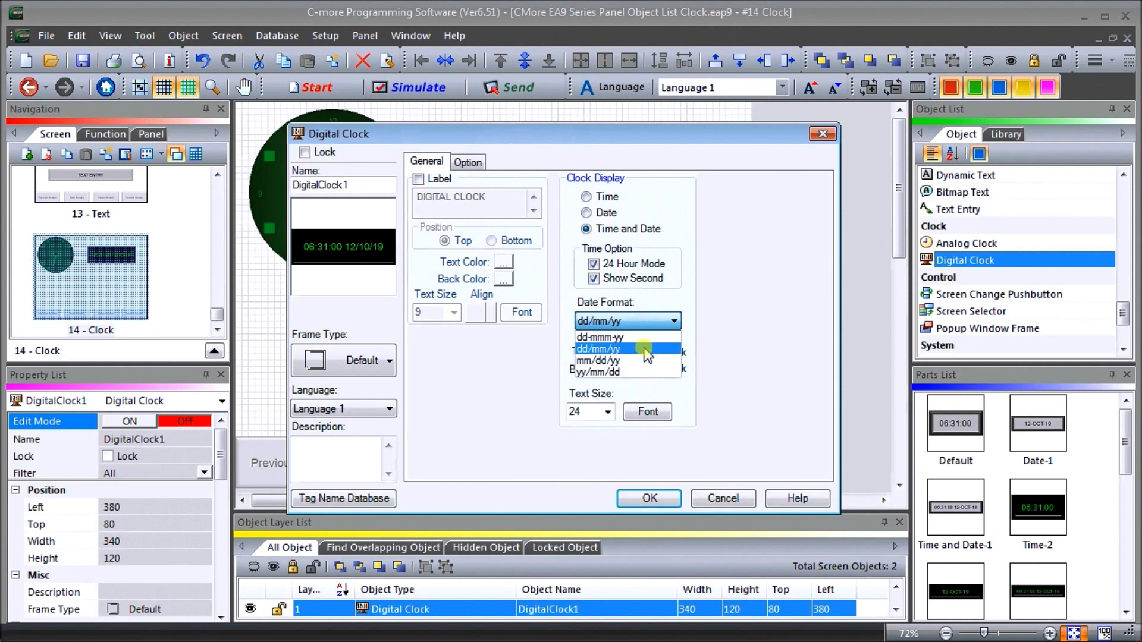
{"action": "left_click", "coordinate": [645, 340]}
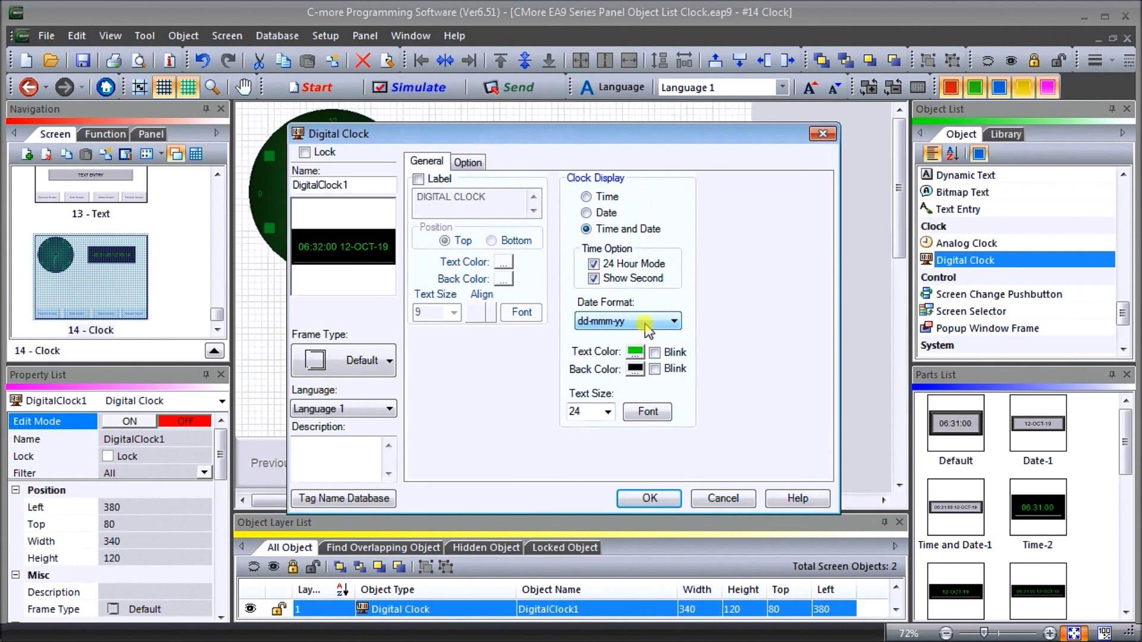
{"action": "left_click", "coordinate": [645, 323]}
{"action": "left_click", "coordinate": [647, 355]}
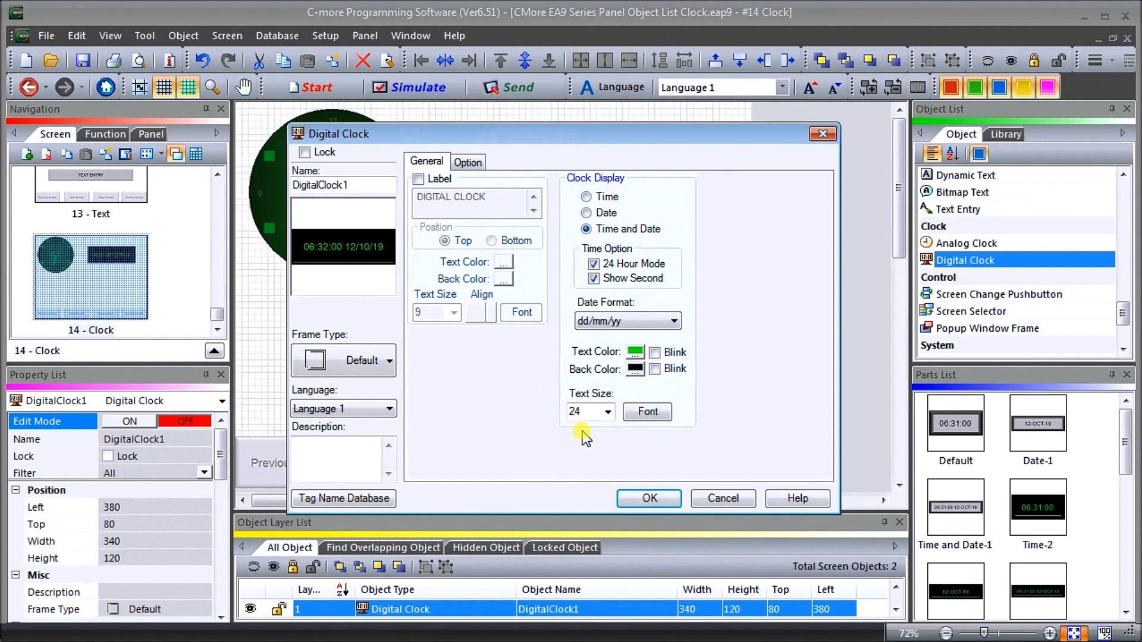
{"action": "left_click", "coordinate": [669, 501]}
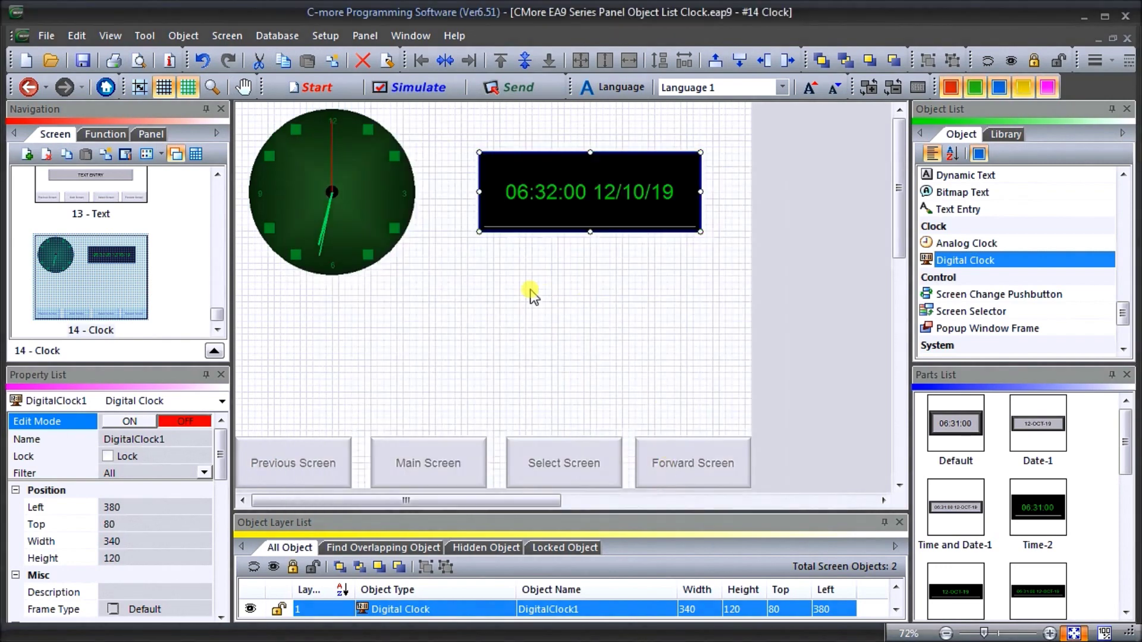
{"action": "left_click", "coordinate": [83, 62]}
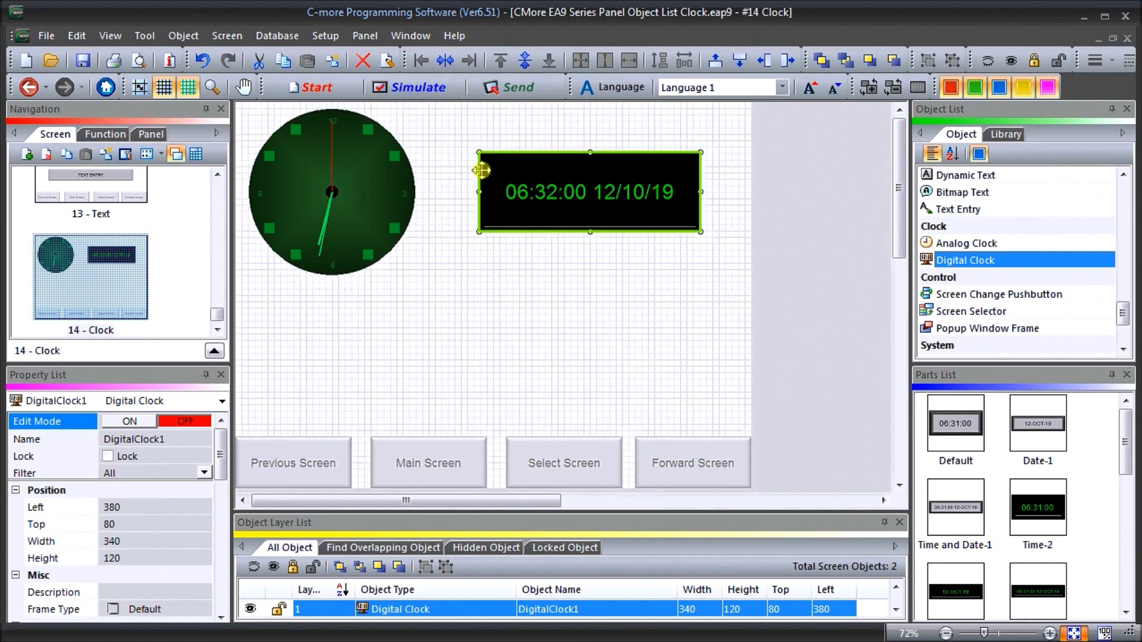
- Launch the panel simulator and position its window up and to the right
{"action": "left_click", "coordinate": [419, 93]}
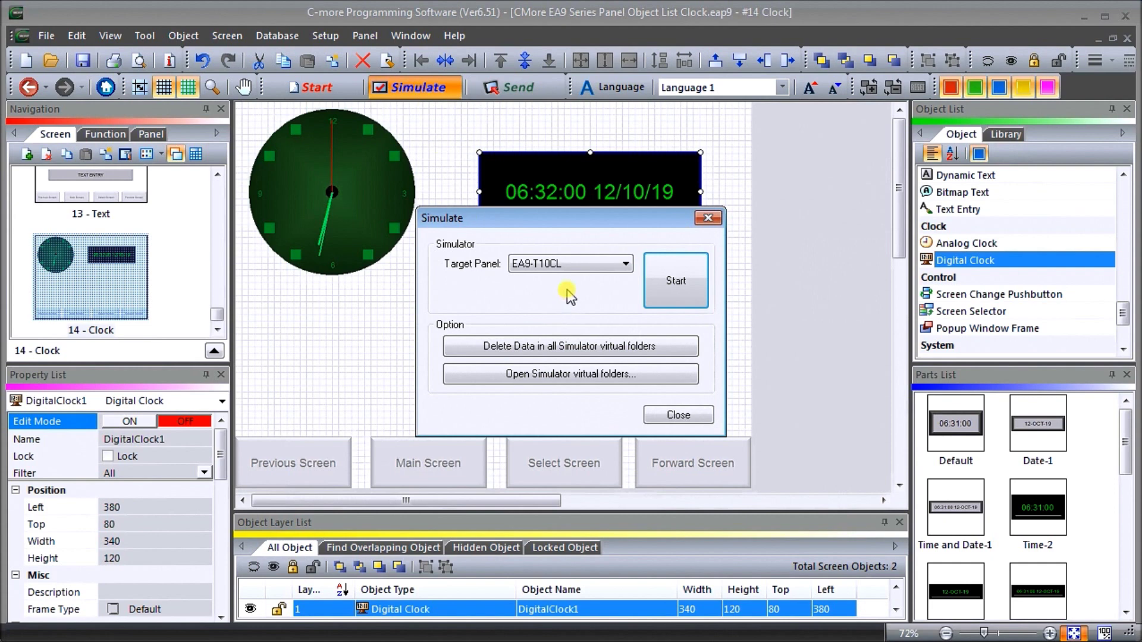
{"action": "left_click", "coordinate": [678, 289]}
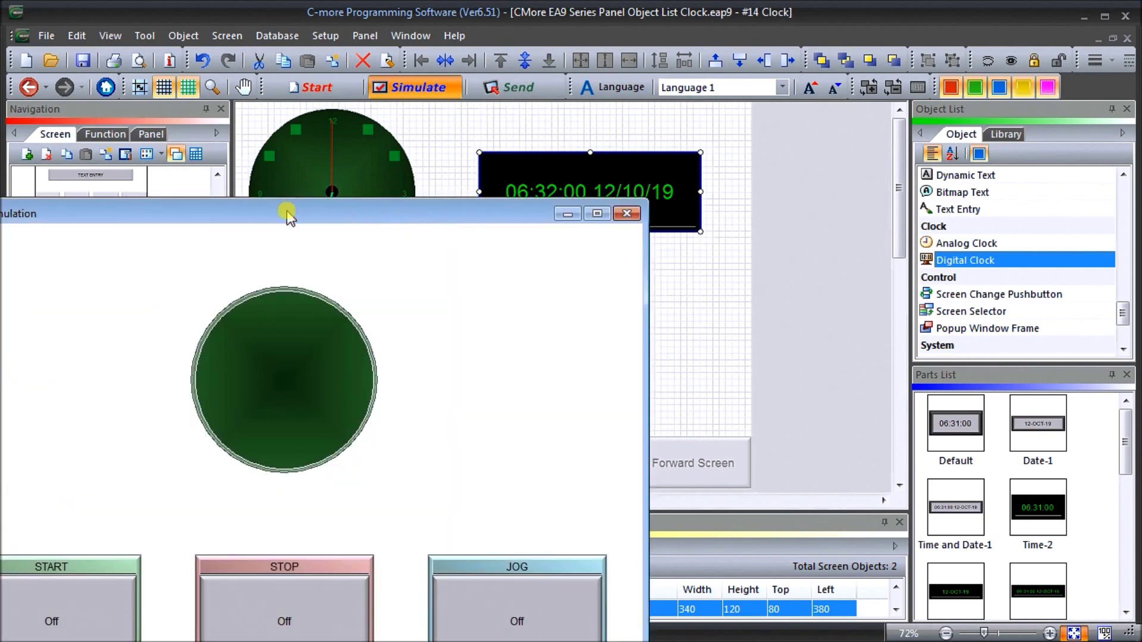
{"action": "left_click_drag", "start_coordinate": [287, 217], "coordinate": [763, 39]}
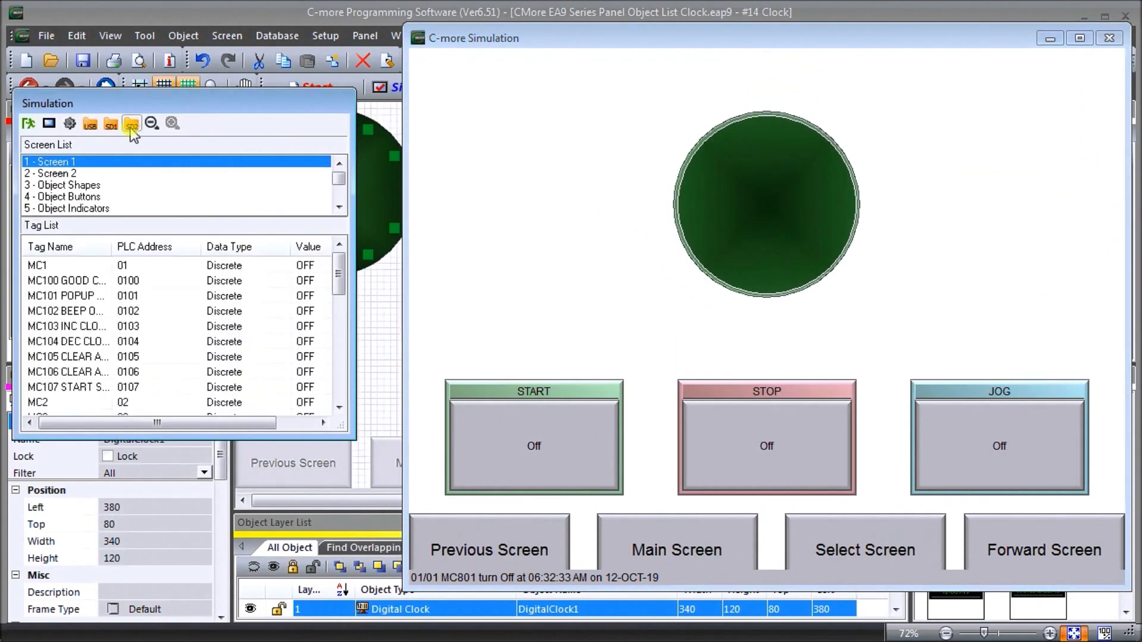
{"action": "left_click", "coordinate": [49, 123]}
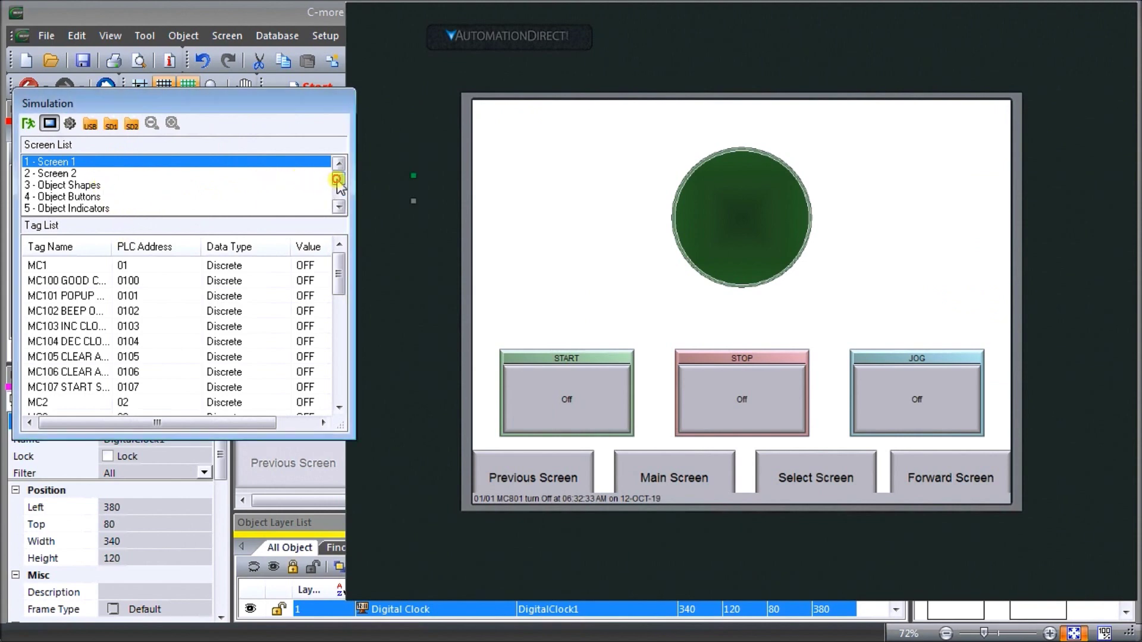
{"action": "left_click_drag", "start_coordinate": [335, 177], "coordinate": [335, 194]}
- Test screen navigation in the simulator: Clock, Select Screen list, Main Screen, then back to 14 - Clock
{"action": "left_click", "coordinate": [62, 196]}
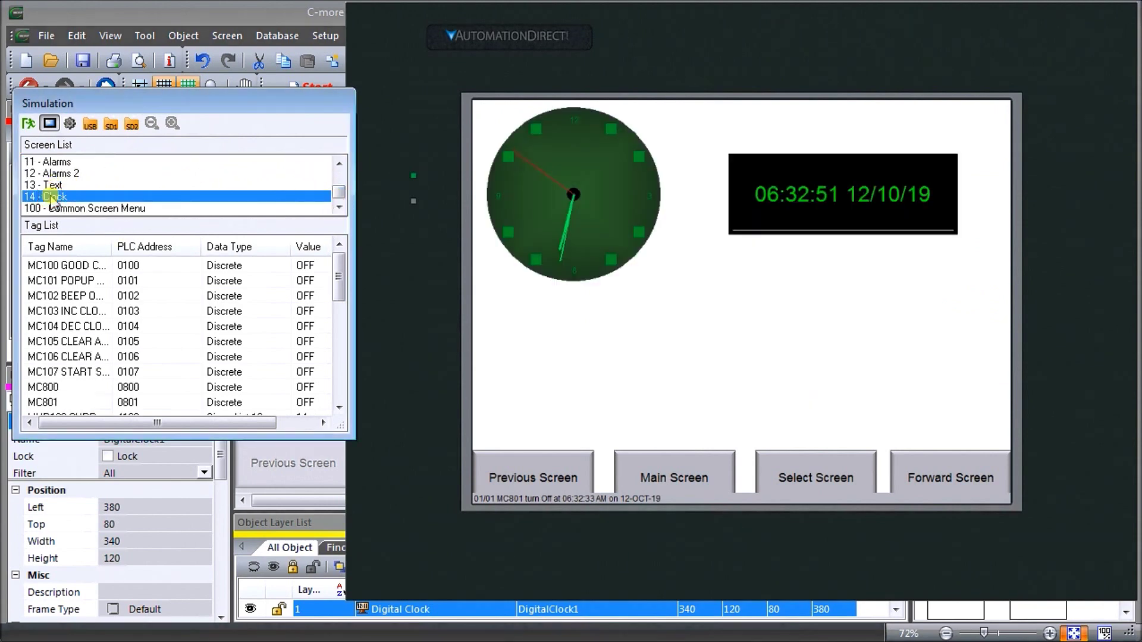
{"action": "left_click", "coordinate": [827, 477]}
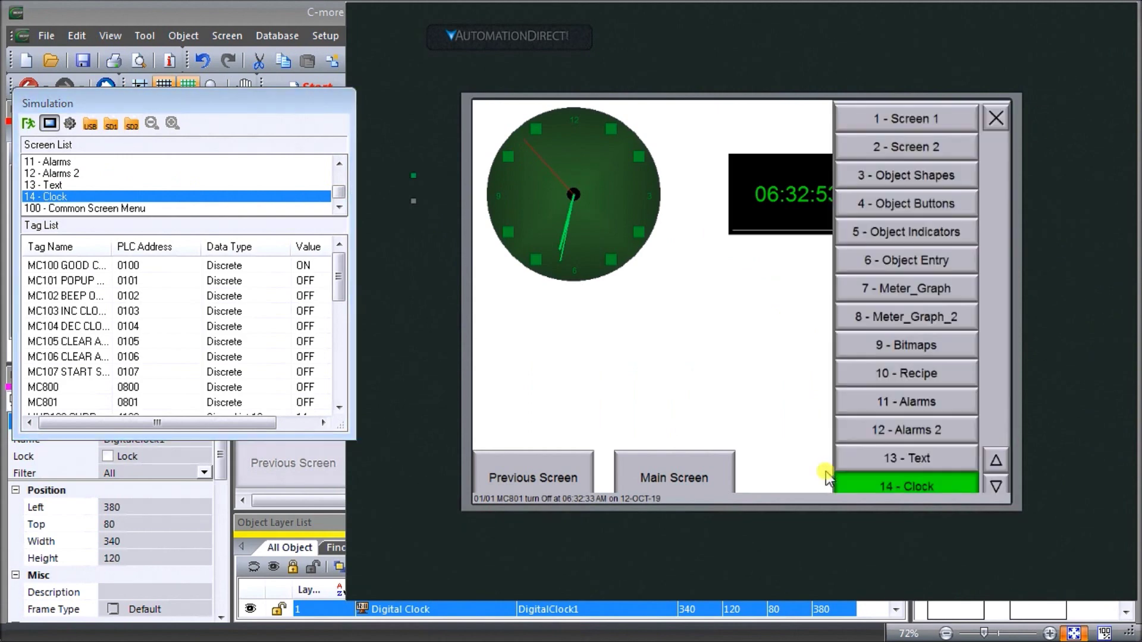
{"action": "left_click", "coordinate": [901, 477]}
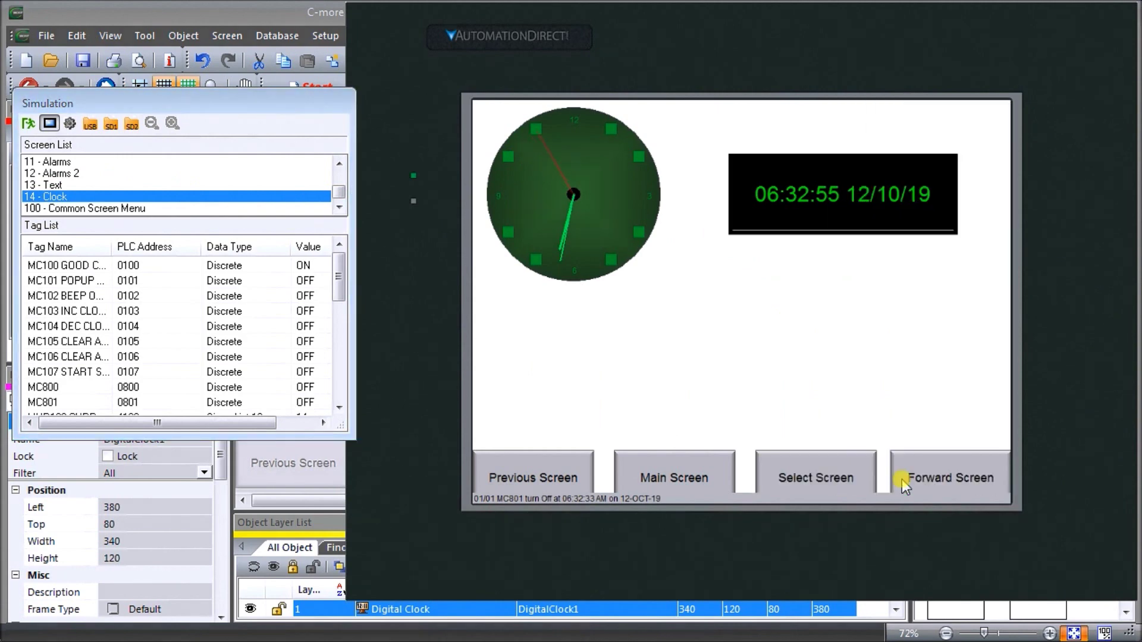
{"action": "left_click", "coordinate": [675, 467]}
{"action": "left_click", "coordinate": [857, 477]}
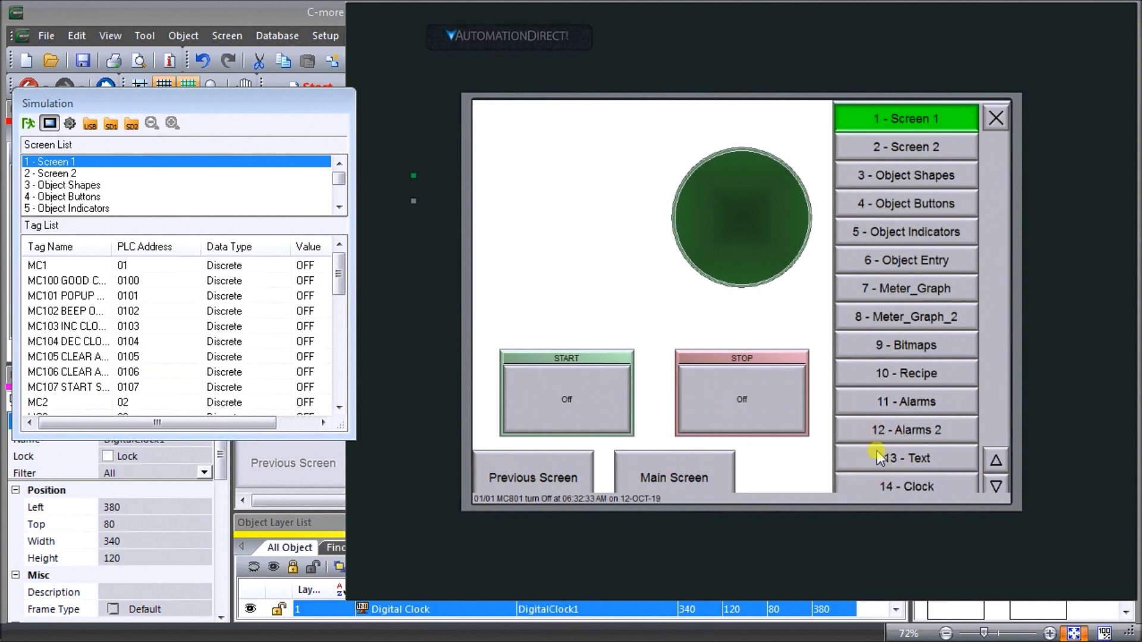
{"action": "left_click", "coordinate": [895, 488]}
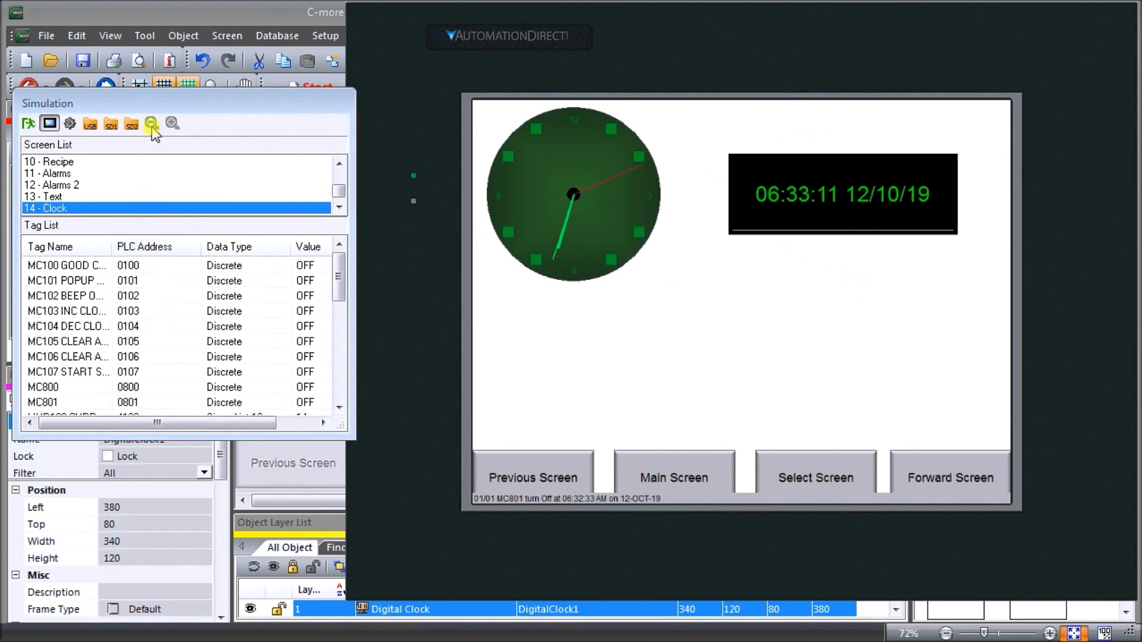
- Turn MC801 ON in the simulator's Tag List, then exit the simulation
{"action": "left_click_drag", "start_coordinate": [339, 294], "coordinate": [339, 301]}
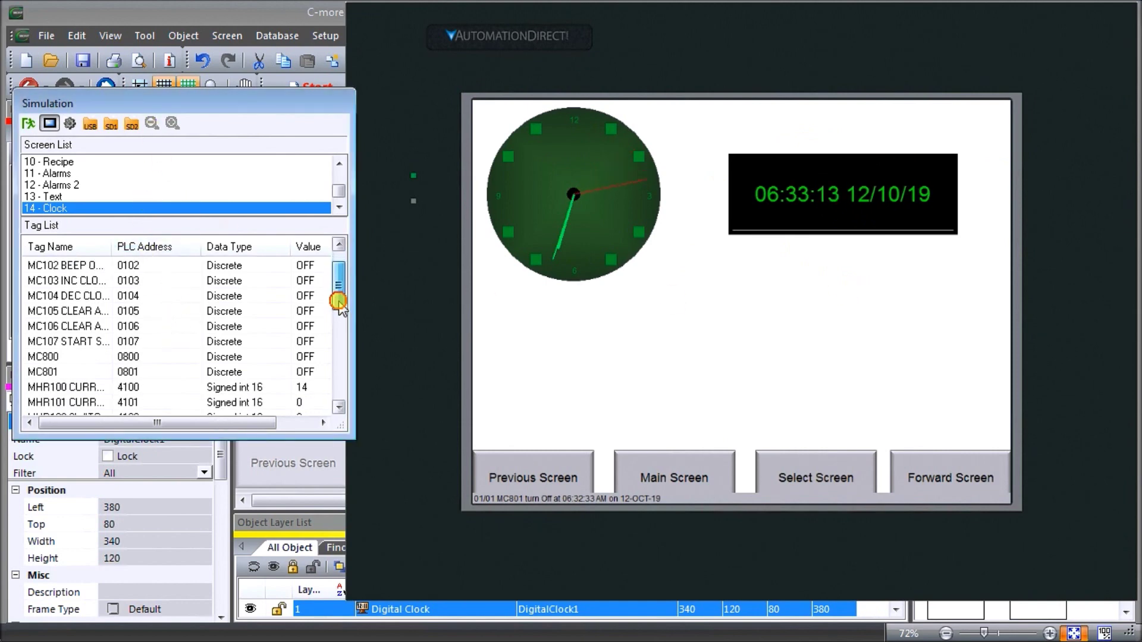
{"action": "double_click", "coordinate": [324, 375]}
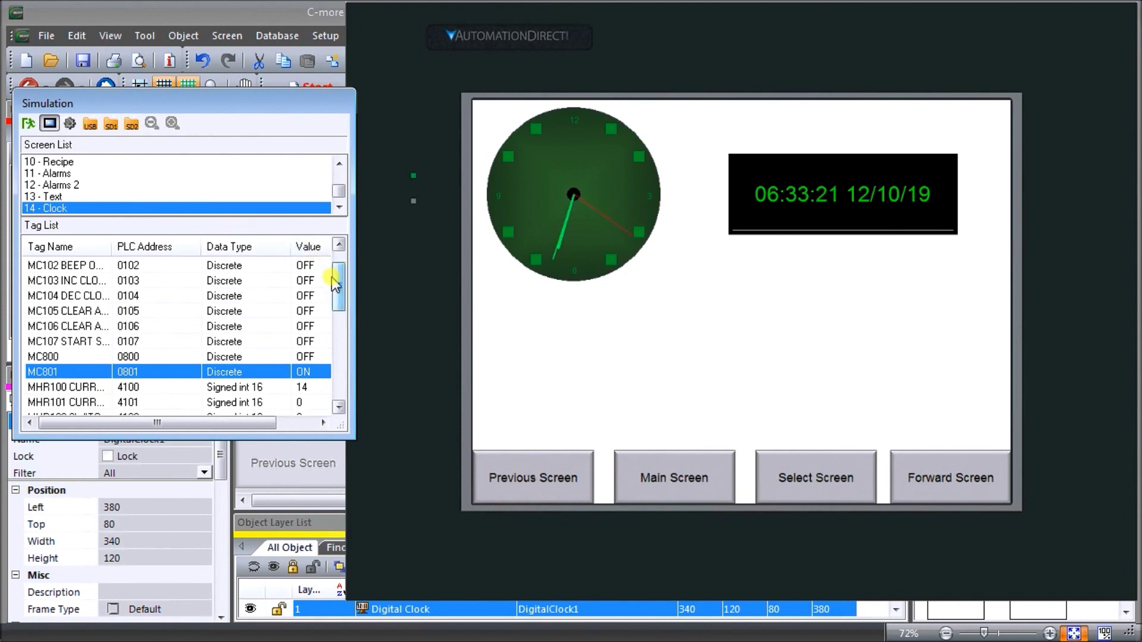
{"action": "left_click_drag", "start_coordinate": [338, 287], "coordinate": [333, 265]}
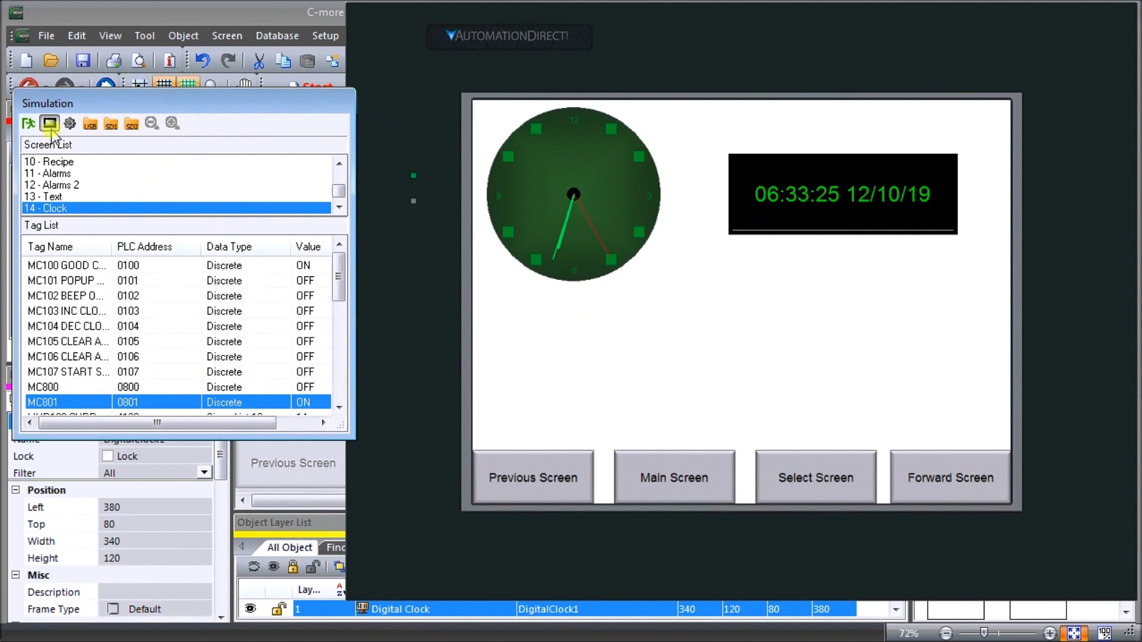
{"action": "left_click", "coordinate": [30, 124]}
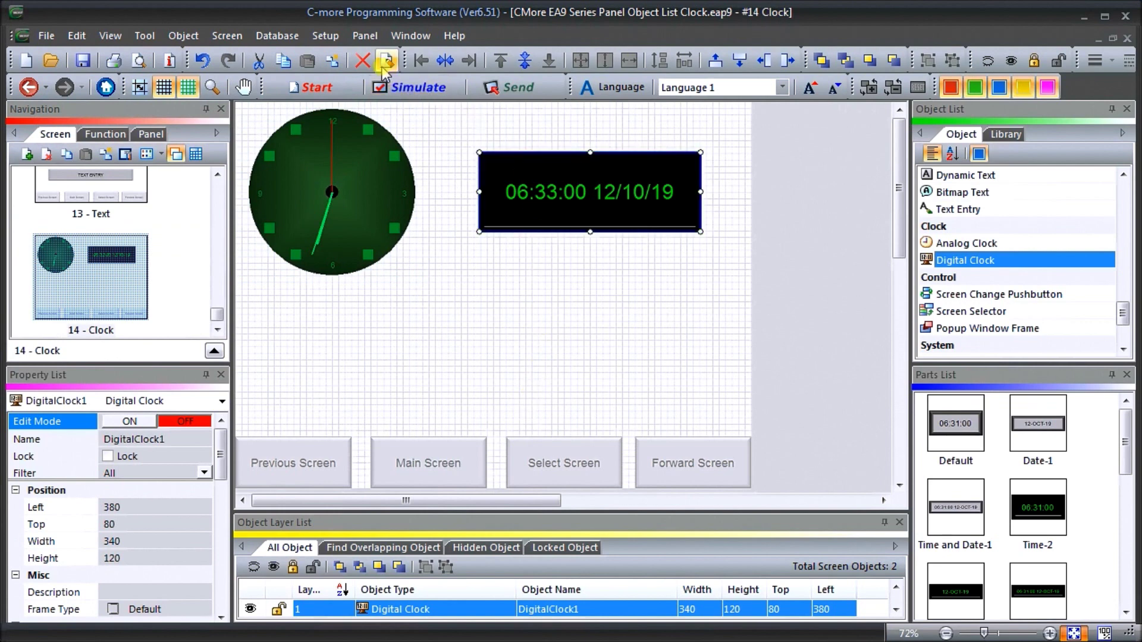
- Review the Clock Source settings, keeping Internal with date and time written to MHR900–MHR906
{"action": "left_click", "coordinate": [325, 36]}
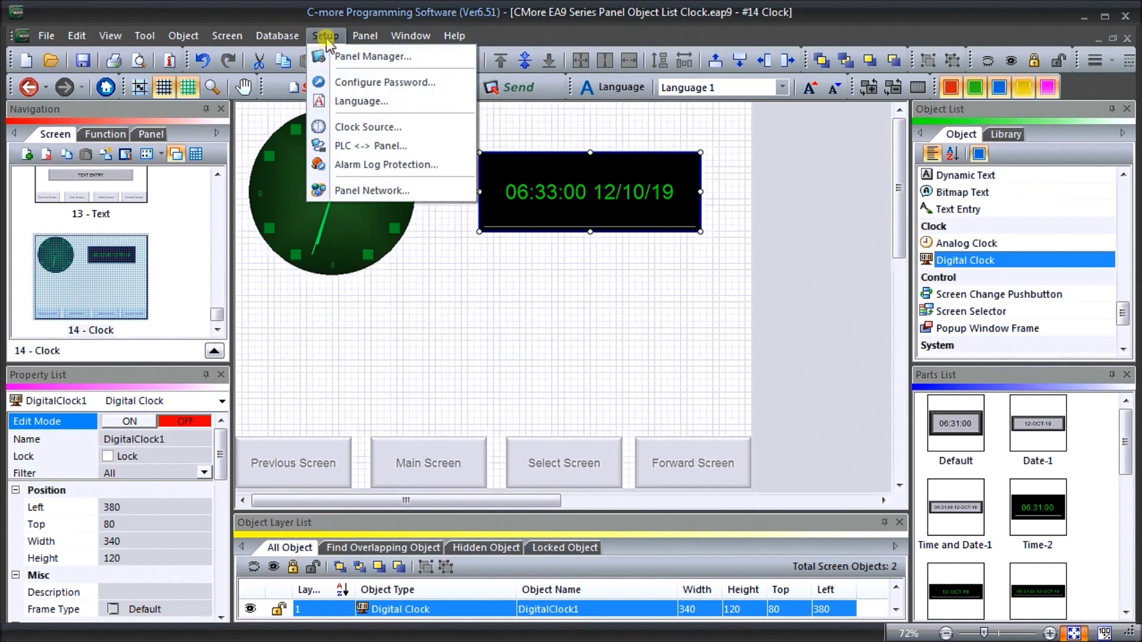
{"action": "left_click", "coordinate": [376, 130]}
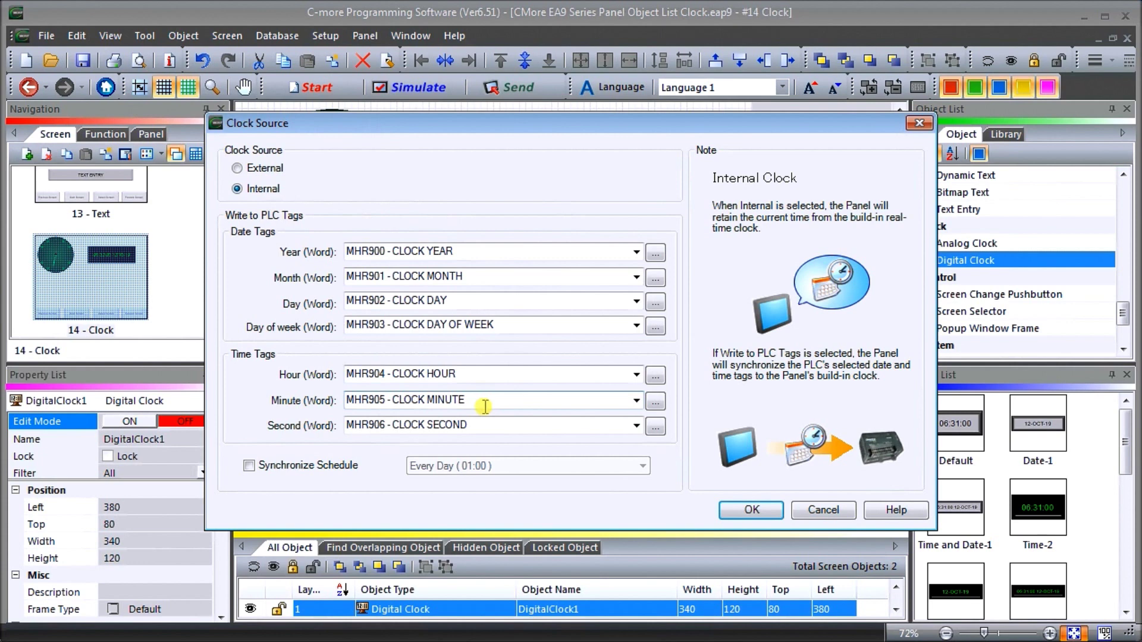
{"action": "left_click", "coordinate": [755, 509]}
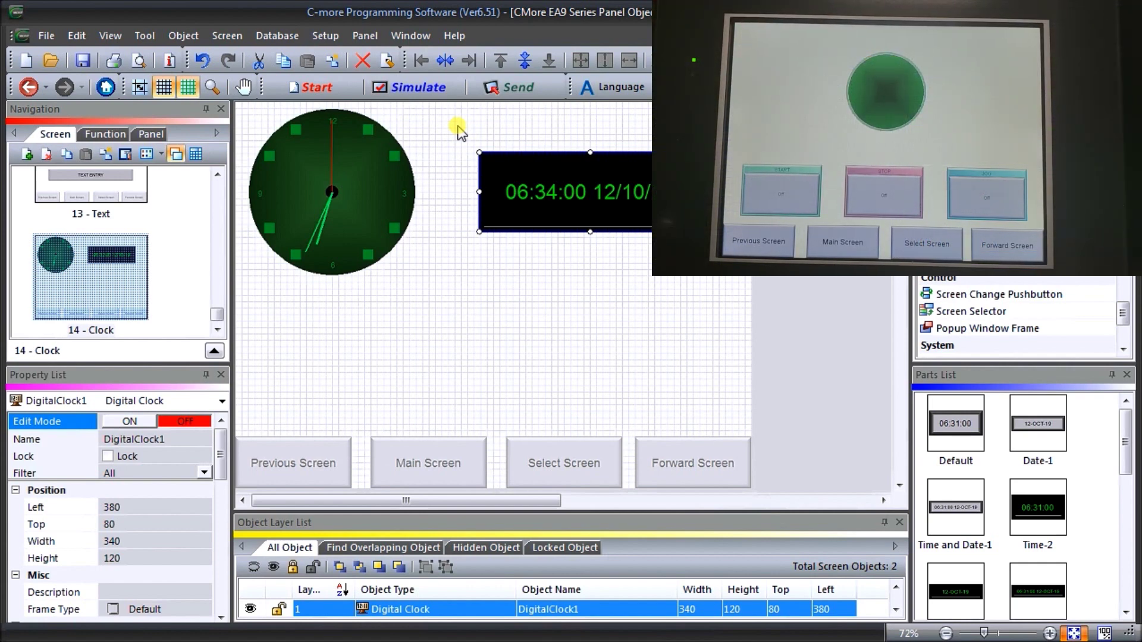
- Save the project and send it over Ethernet to the EA9 panel, acknowledging Transfer OK
{"action": "left_click", "coordinate": [516, 88]}
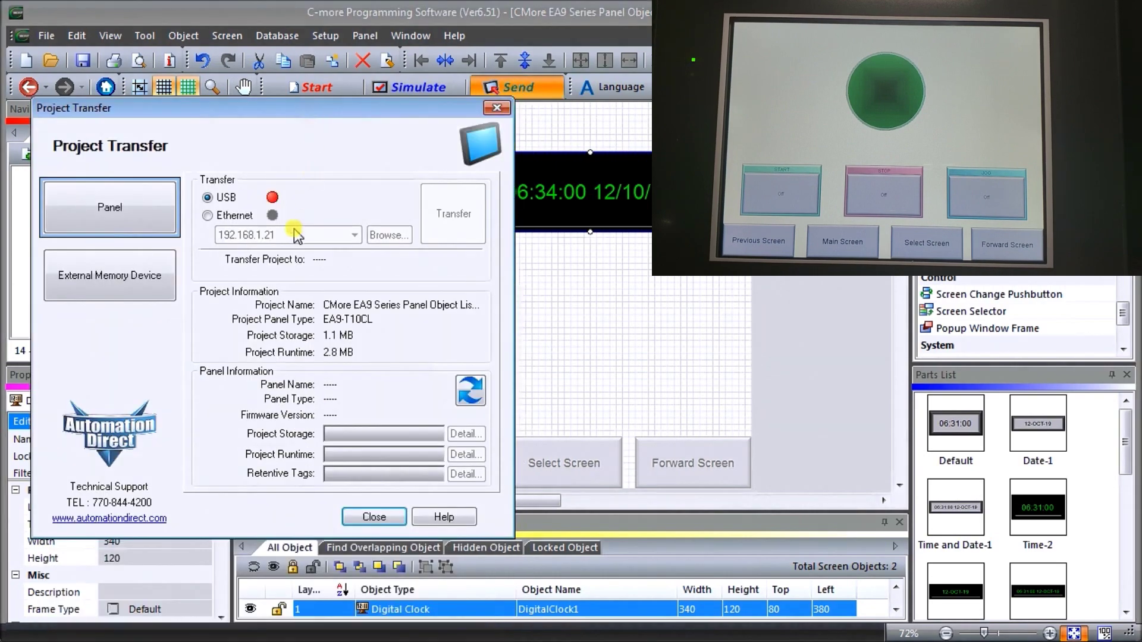
{"action": "left_click", "coordinate": [209, 216]}
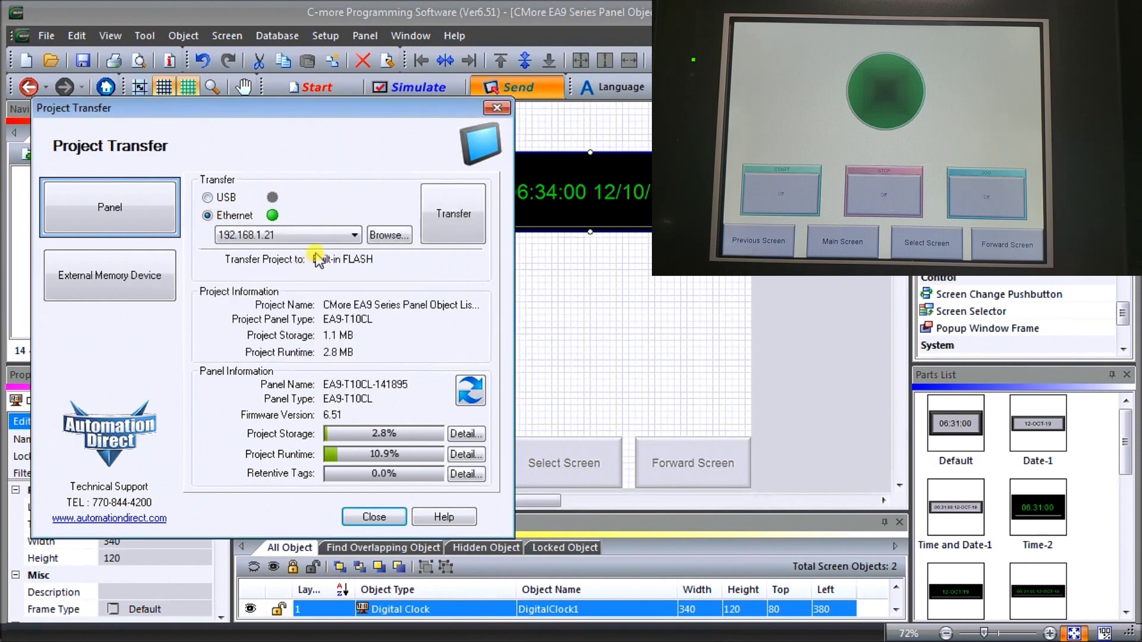
{"action": "left_click", "coordinate": [461, 218]}
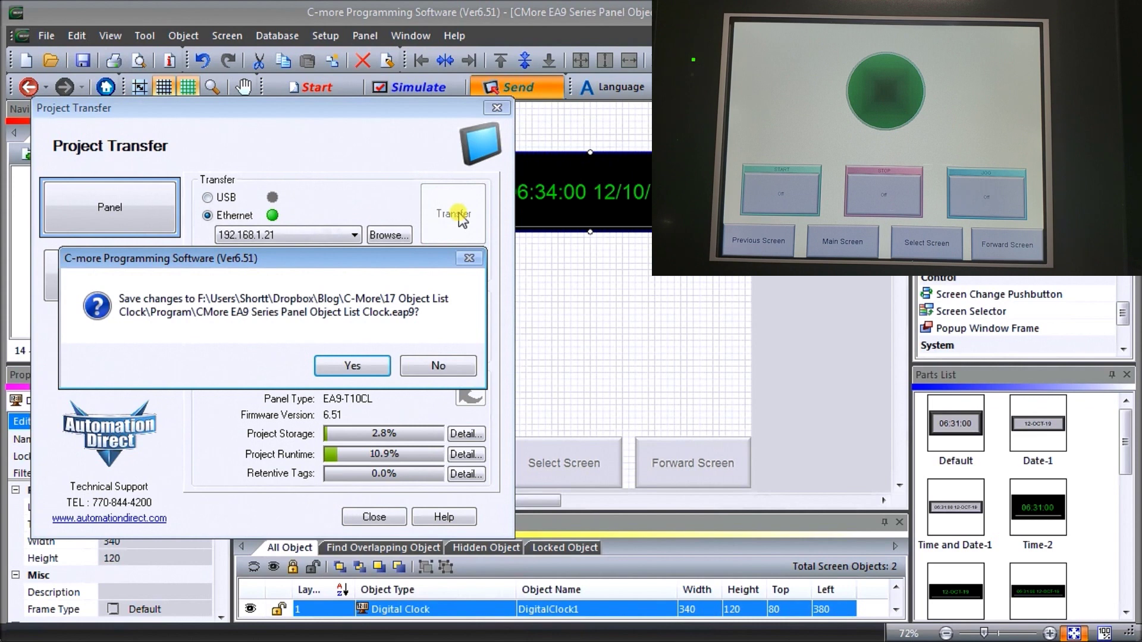
{"action": "left_click", "coordinate": [345, 368]}
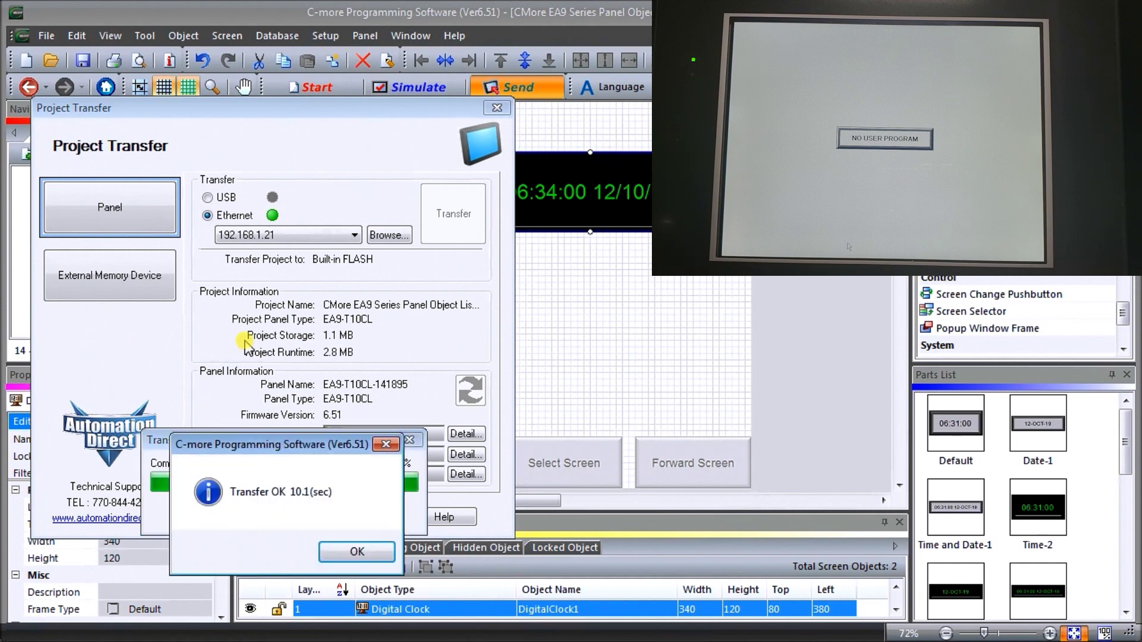
{"action": "left_click", "coordinate": [361, 552]}
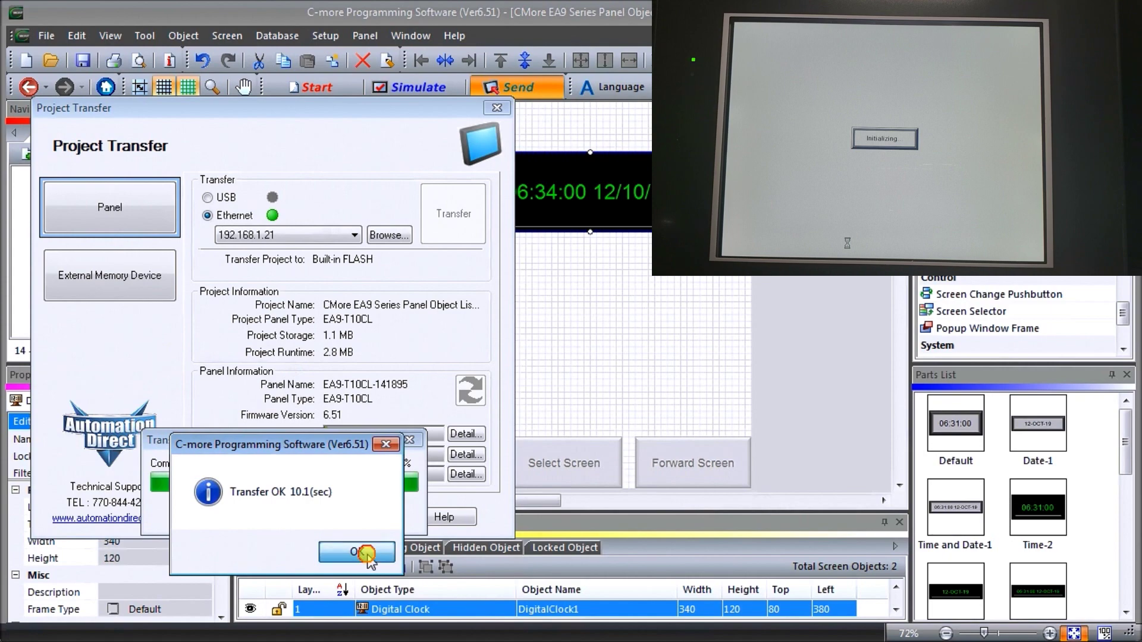
{"action": "left_click", "coordinate": [372, 517]}
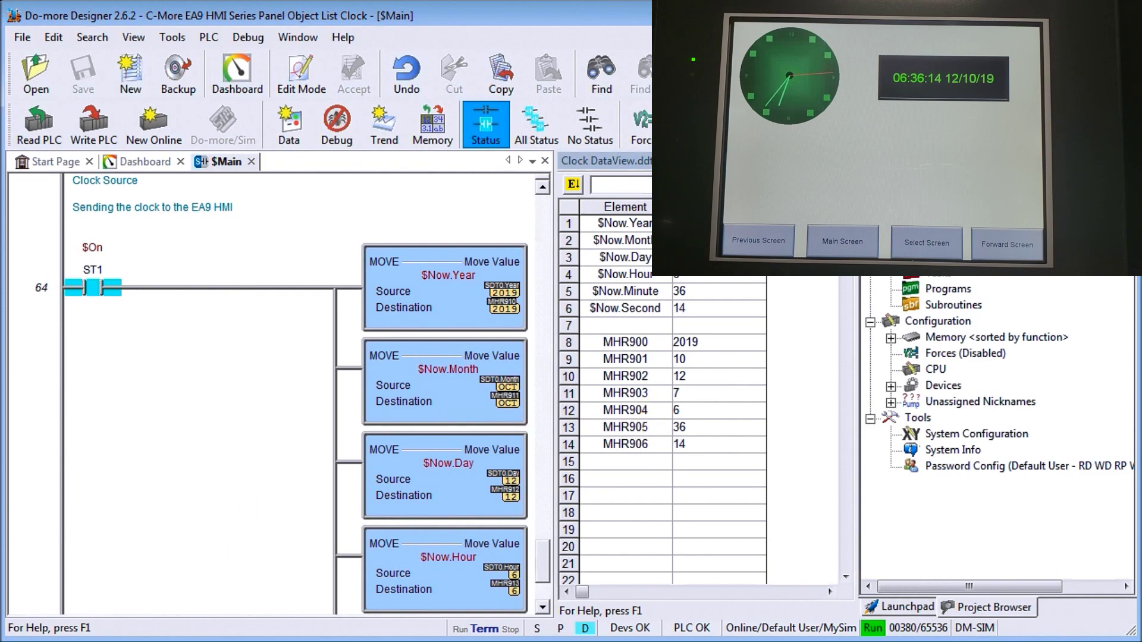
- Switch from Do-more Designer back to C-more Programming Software
{"action": "key", "text": "alt+Tab"}
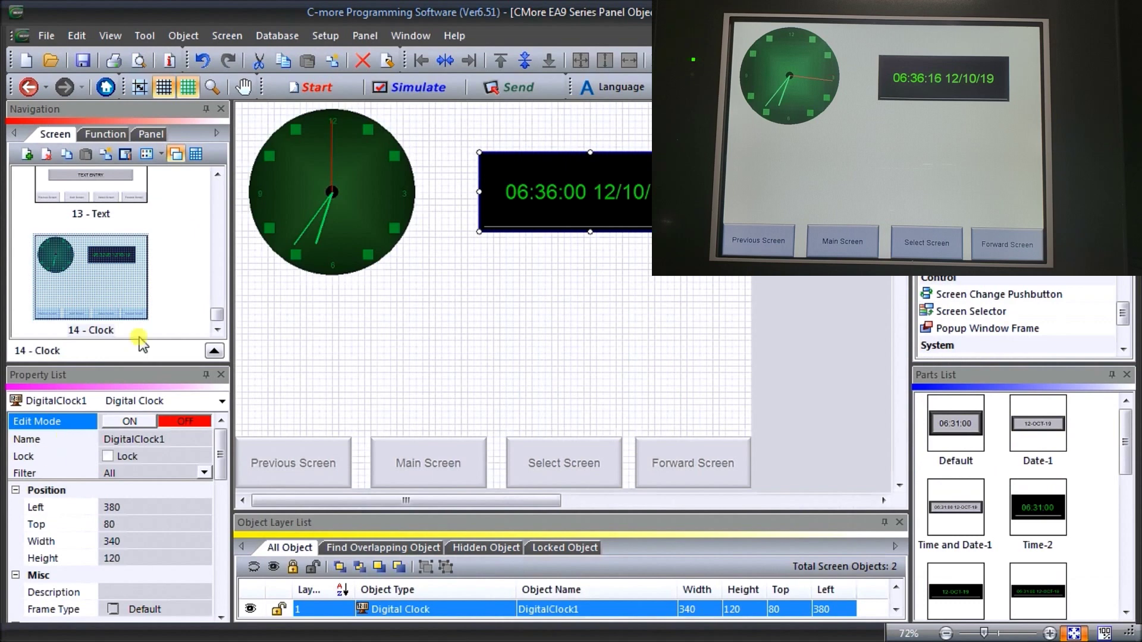
- Set the panel's clock source to External in the Clock Source settings
{"action": "left_click", "coordinate": [362, 38]}
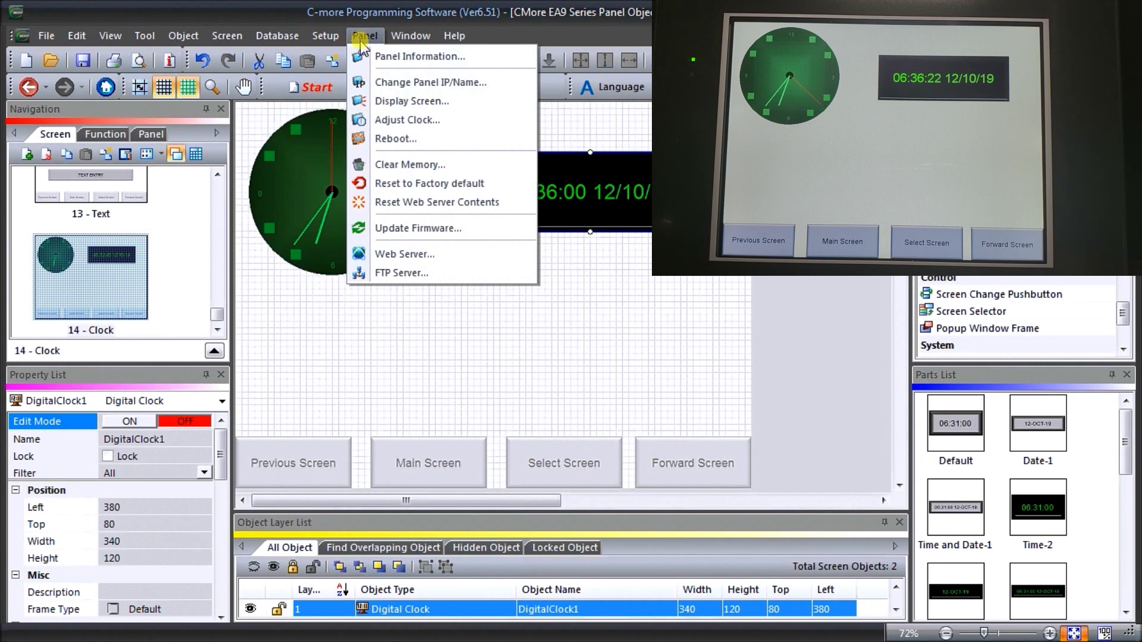
{"action": "mouse_move", "coordinate": [324, 40]}
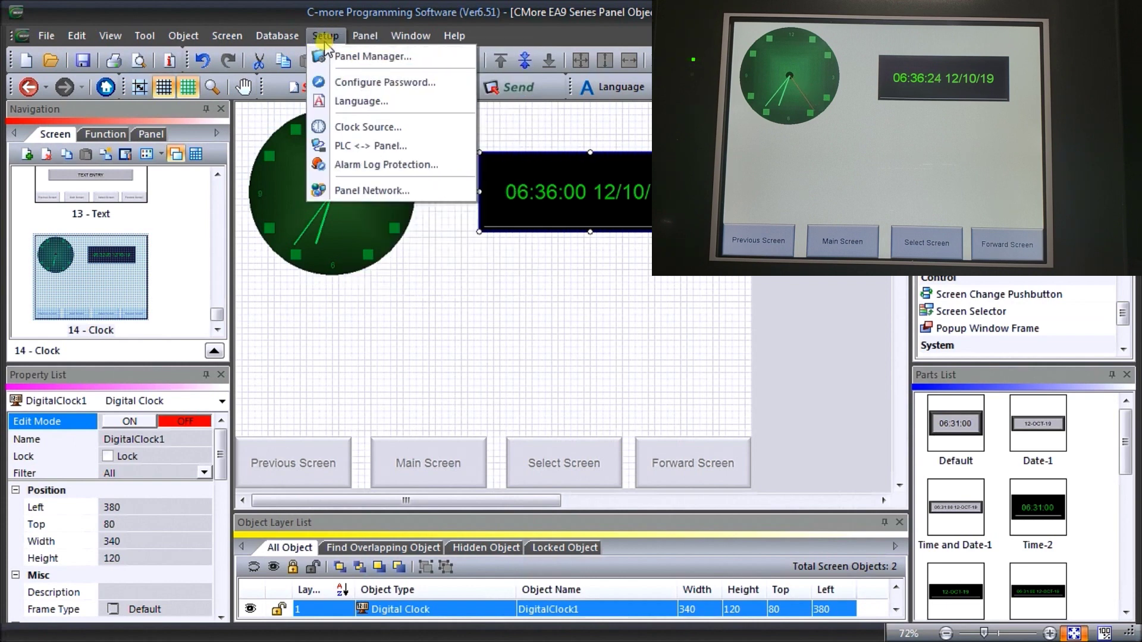
{"action": "left_click", "coordinate": [338, 126]}
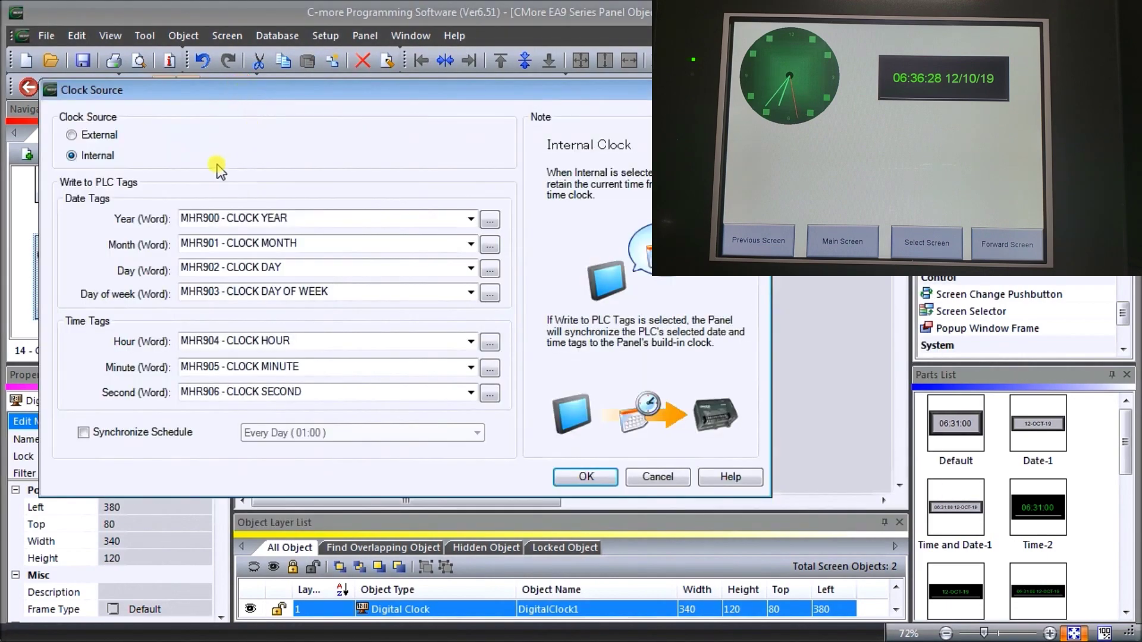
{"action": "left_click", "coordinate": [99, 135]}
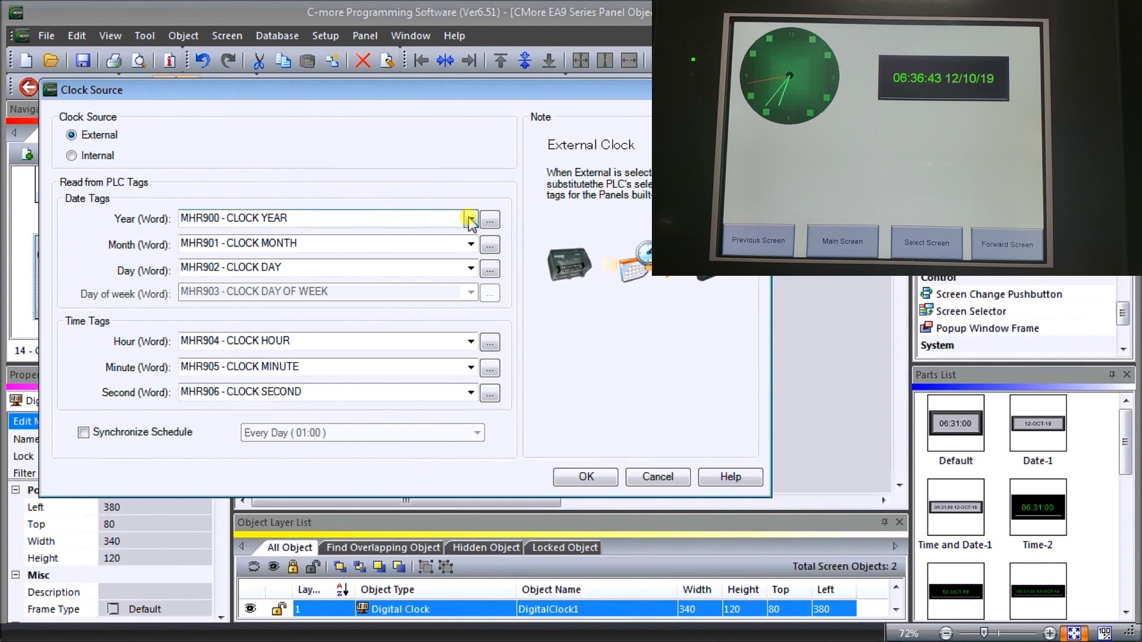
- Assign Year, Month and Day to the MHR910, MHR911 and MHR912 CLOCK READ tags
{"action": "left_click", "coordinate": [415, 94]}
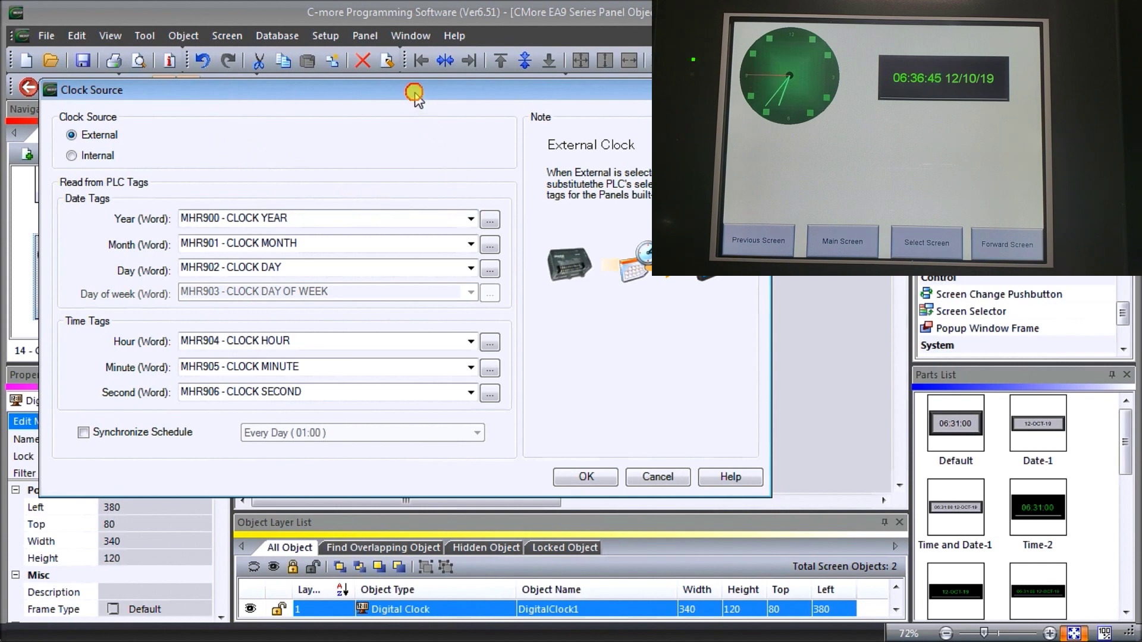
{"action": "left_click_drag", "start_coordinate": [415, 95], "coordinate": [398, 99]}
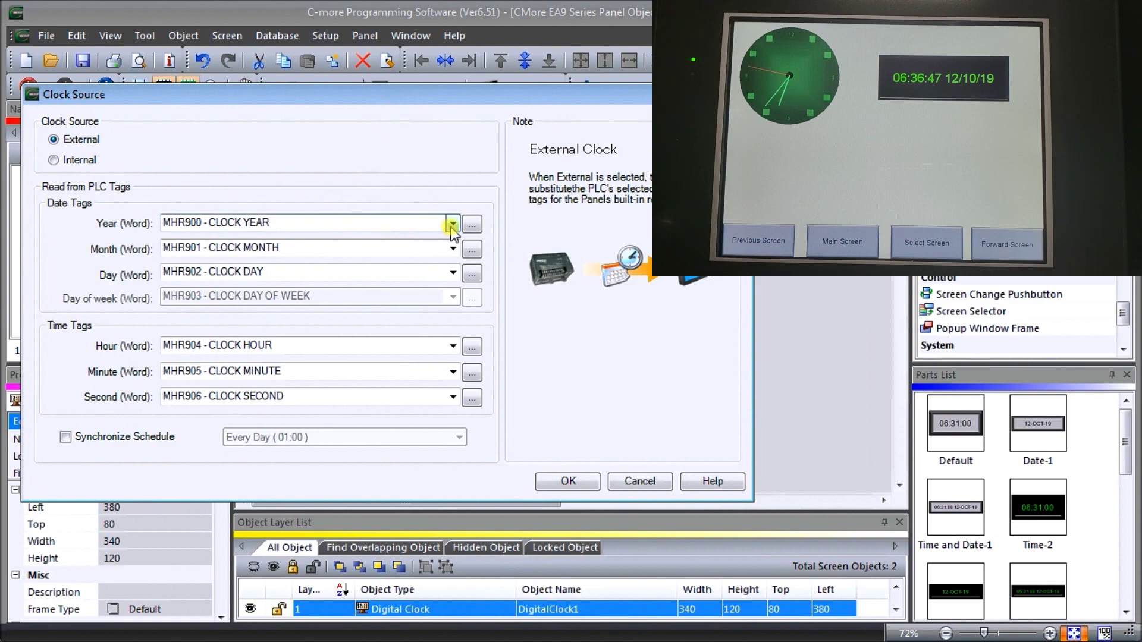
{"action": "left_click", "coordinate": [453, 226]}
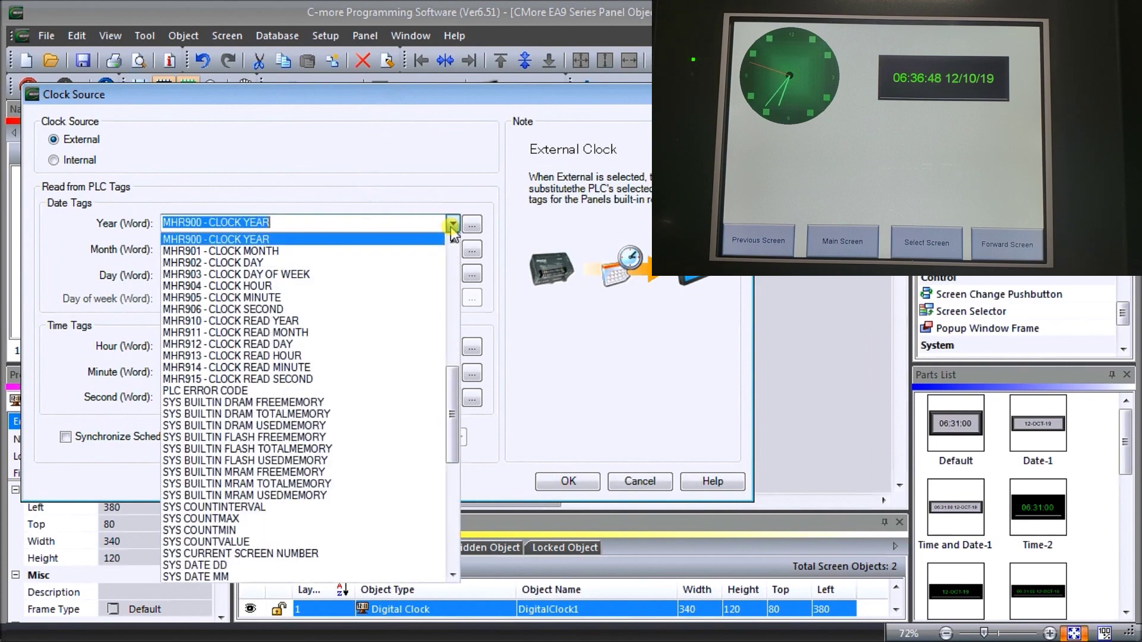
{"action": "left_click", "coordinate": [373, 323]}
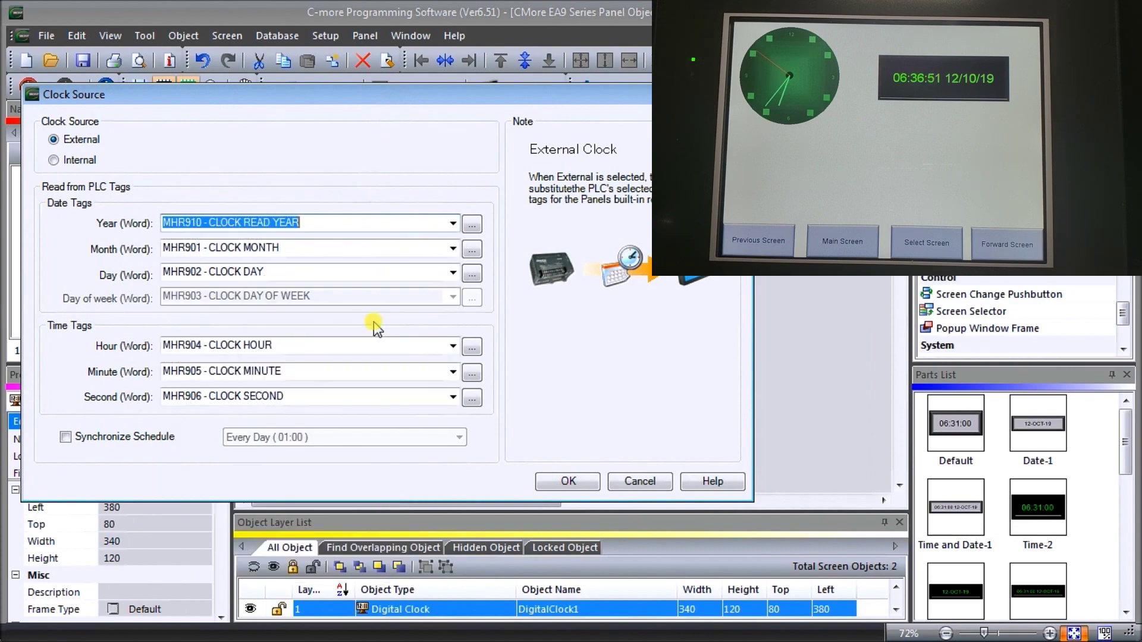
{"action": "left_click", "coordinate": [449, 252]}
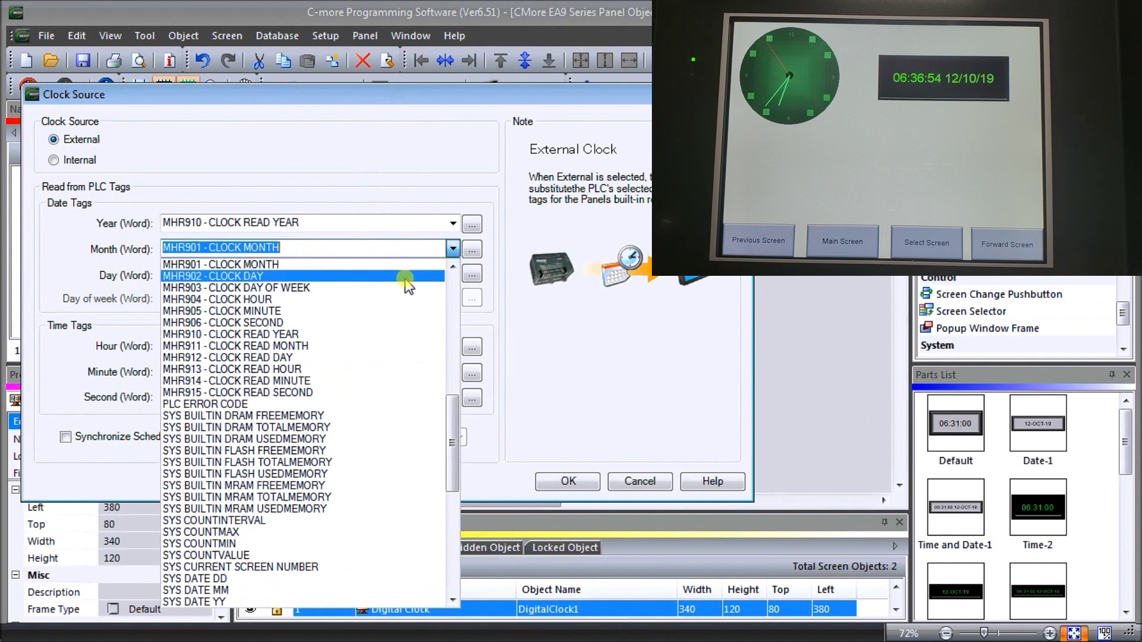
{"action": "left_click", "coordinate": [381, 345]}
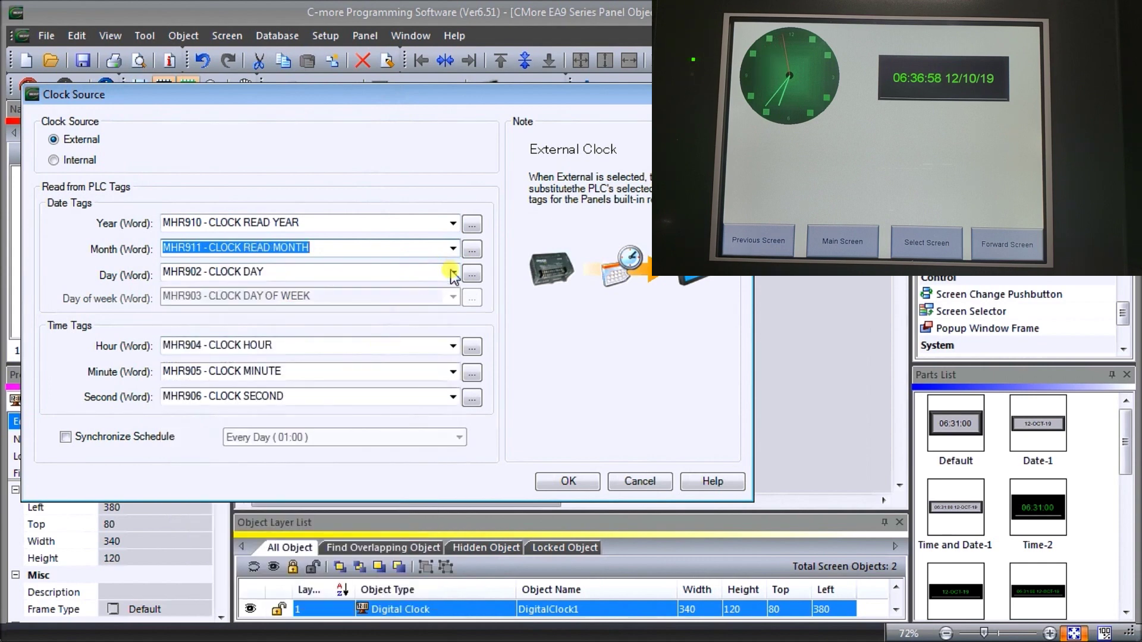
{"action": "left_click", "coordinate": [454, 275]}
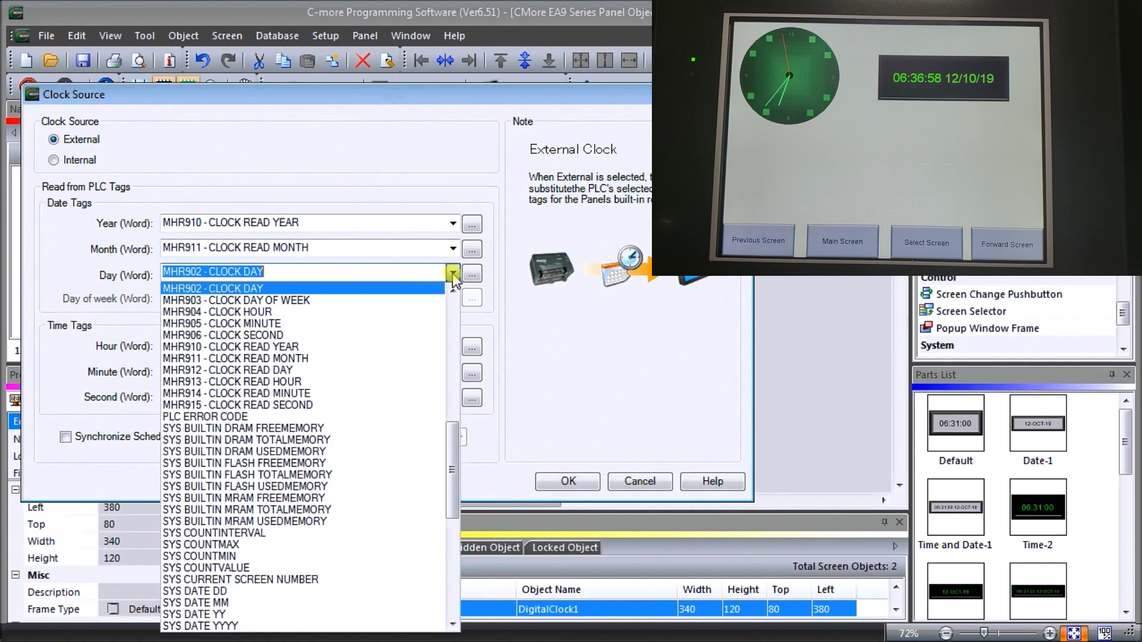
{"action": "left_click", "coordinate": [351, 372]}
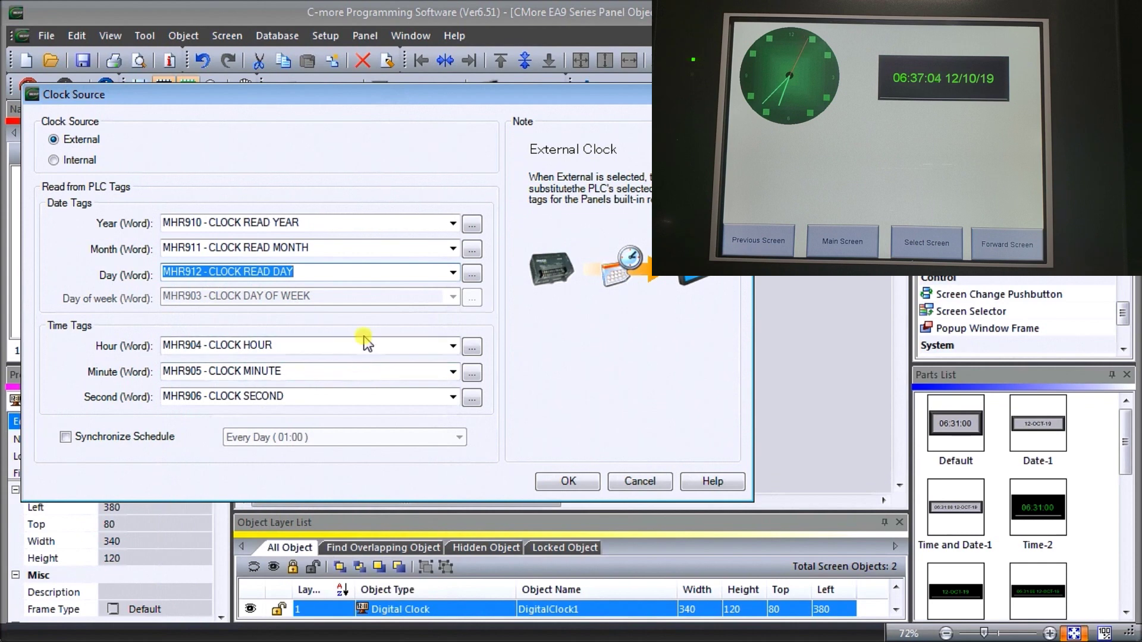
- Assign Hour, Minute and Second to MHR913, MHR914 and MHR915 CLOCK READ tags and apply
{"action": "left_click", "coordinate": [453, 346]}
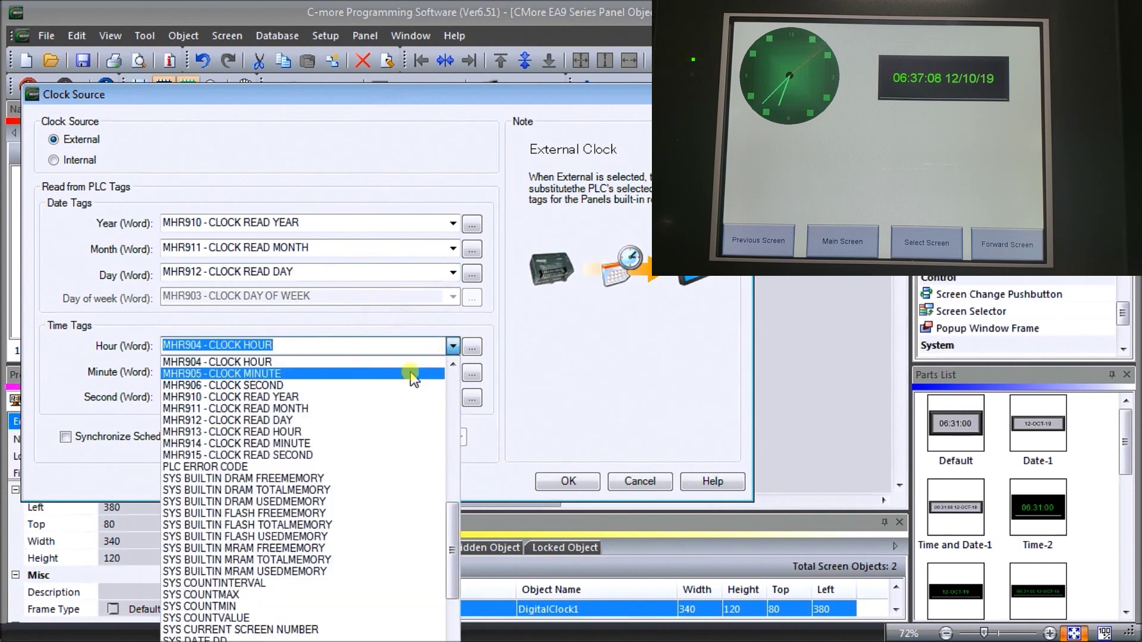
{"action": "left_click", "coordinate": [389, 432]}
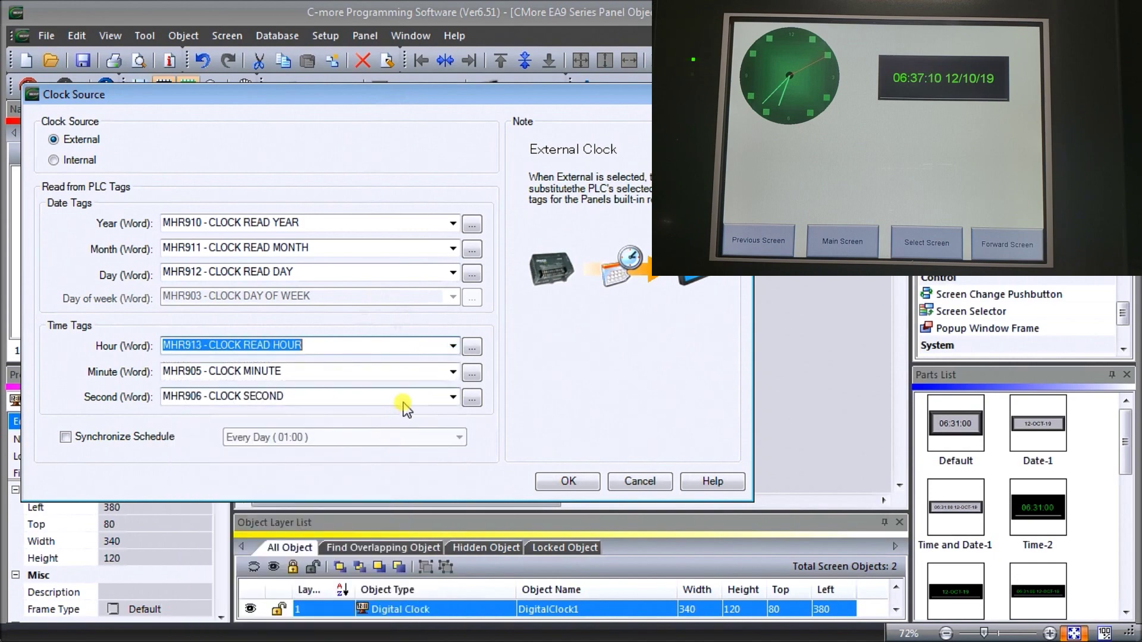
{"action": "left_click", "coordinate": [452, 373]}
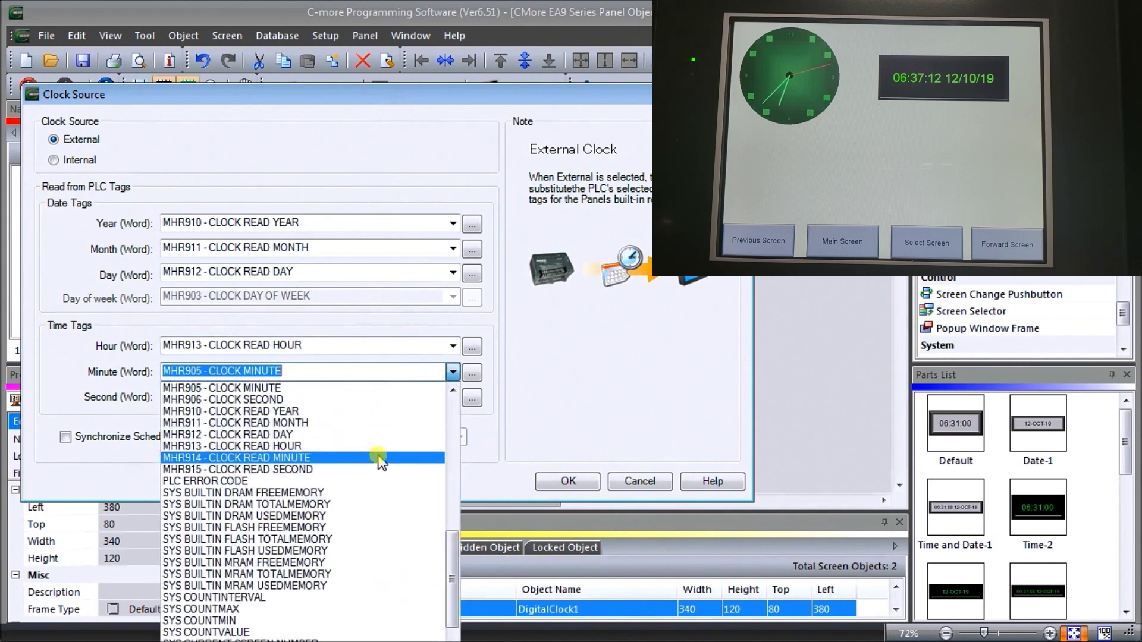
{"action": "left_click", "coordinate": [388, 457]}
{"action": "left_click", "coordinate": [454, 398]}
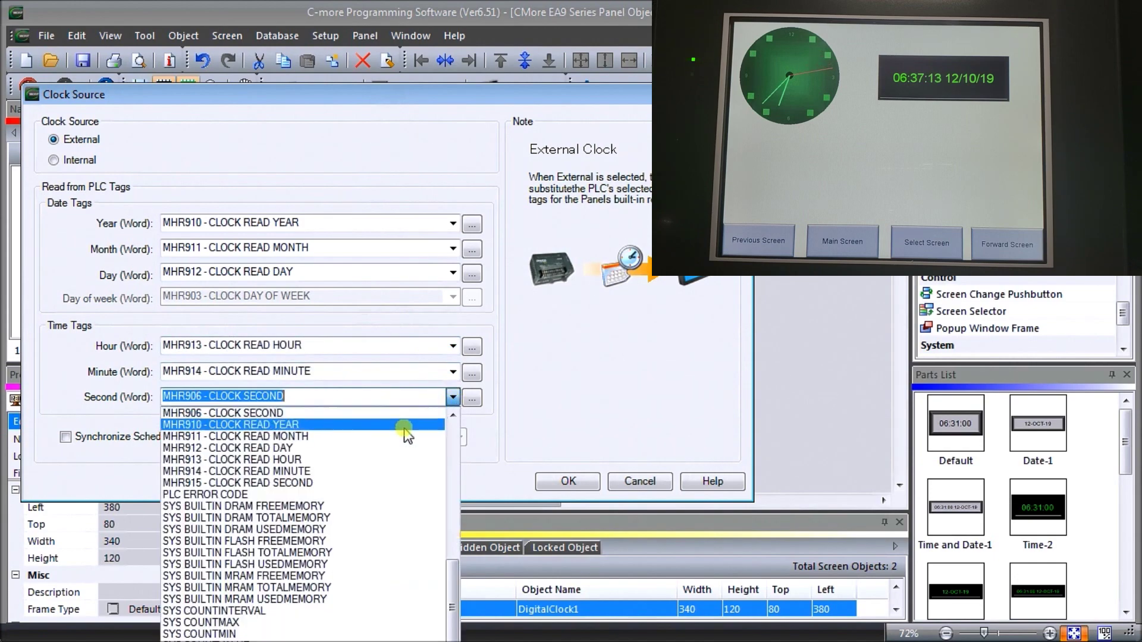
{"action": "left_click", "coordinate": [375, 477]}
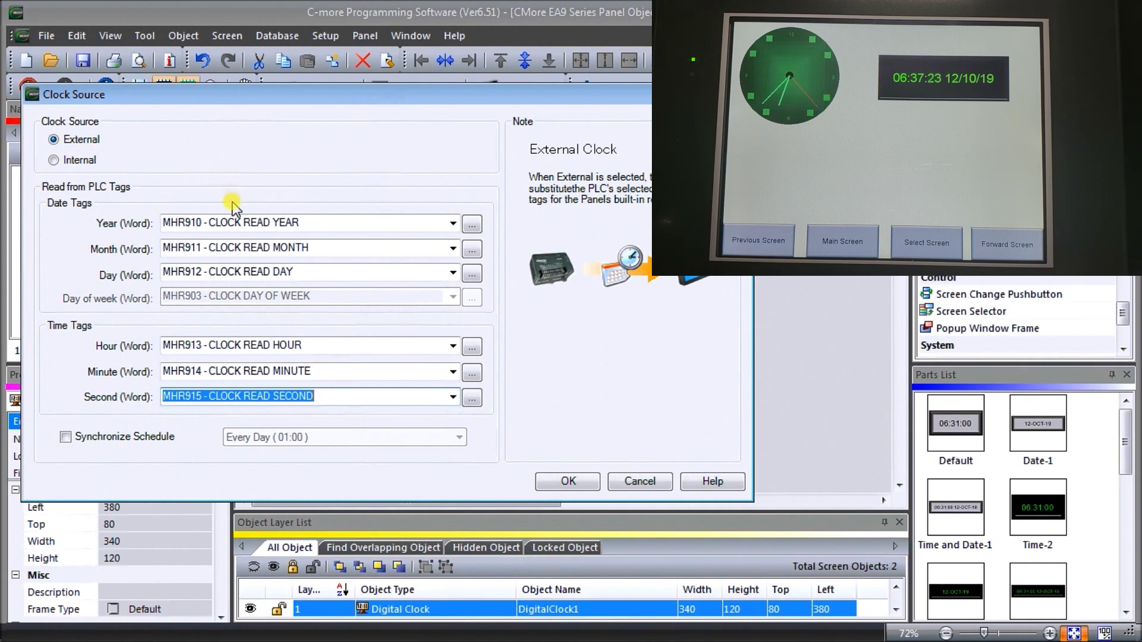
{"action": "left_click", "coordinate": [568, 481]}
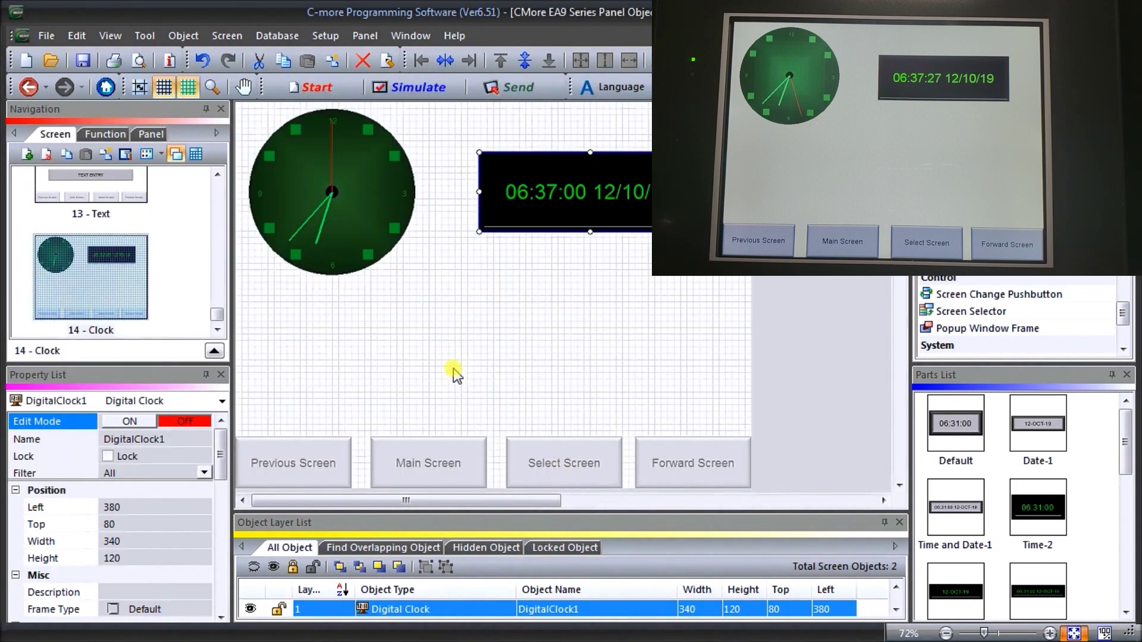
- Save the project and transfer it to the panel again, acknowledging Transfer OK
{"action": "left_click", "coordinate": [510, 90]}
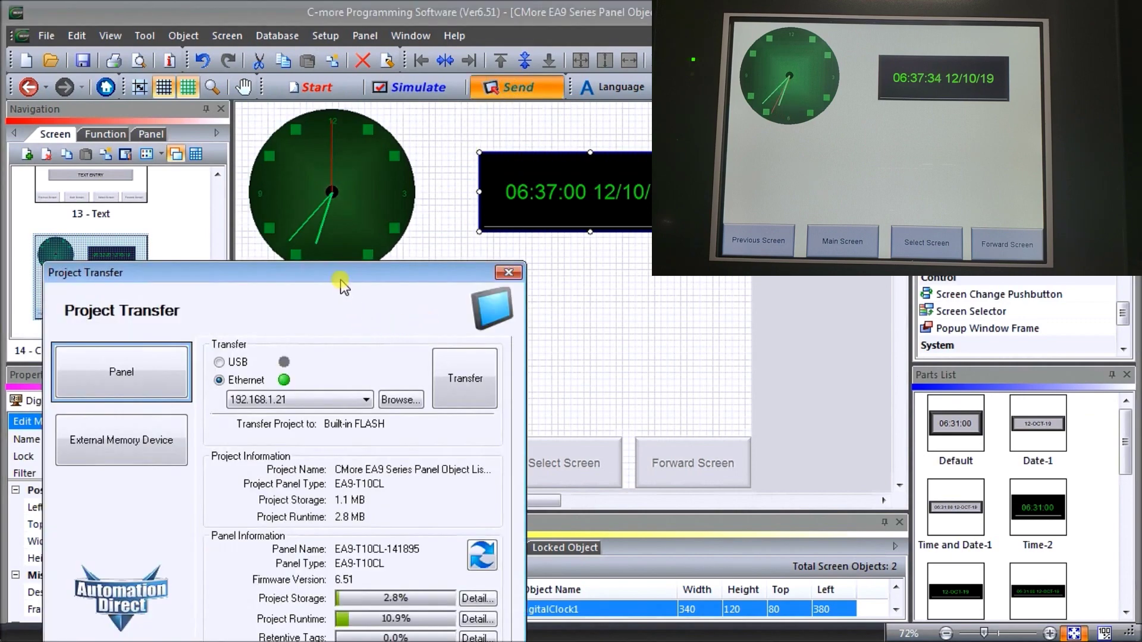
{"action": "left_click_drag", "start_coordinate": [338, 272], "coordinate": [321, 133]}
{"action": "left_click", "coordinate": [429, 252]}
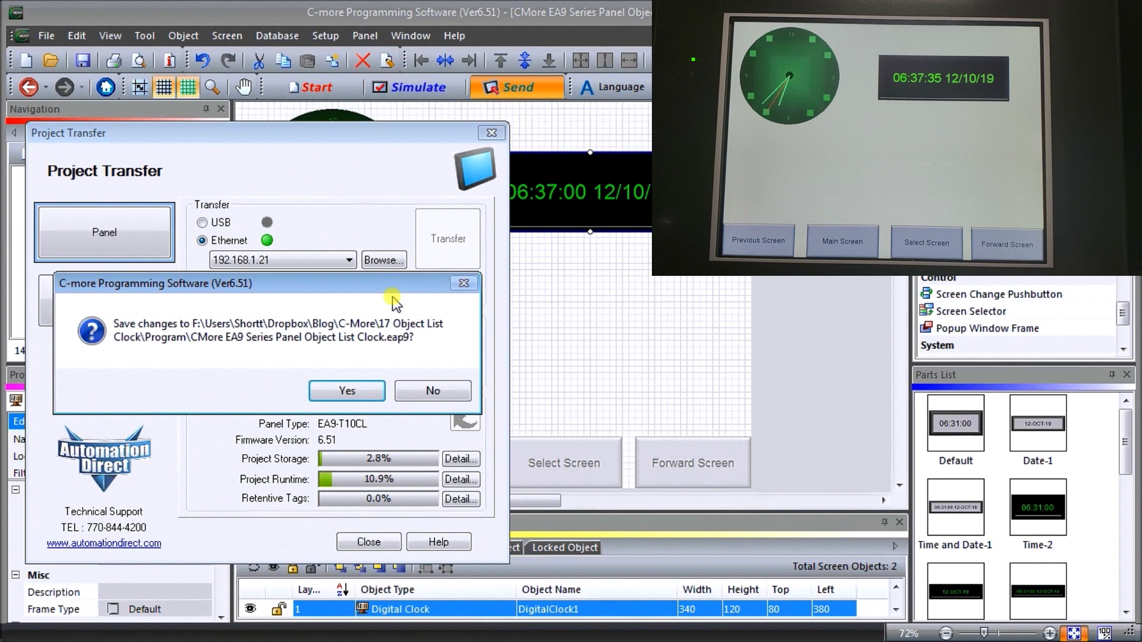
{"action": "left_click", "coordinate": [348, 388]}
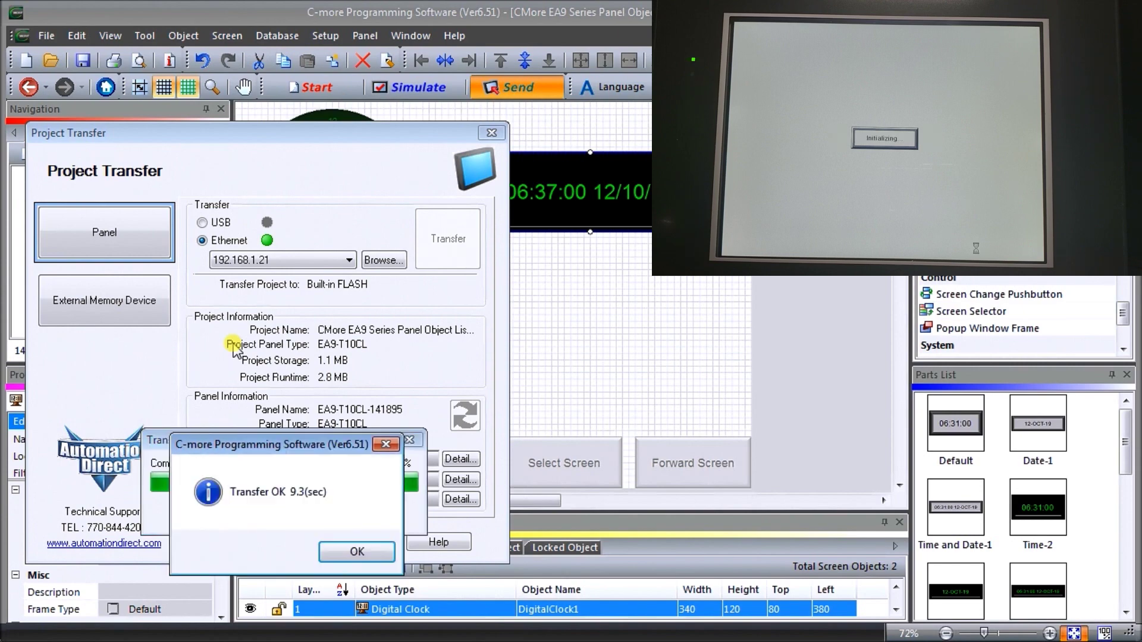
{"action": "left_click", "coordinate": [357, 551]}
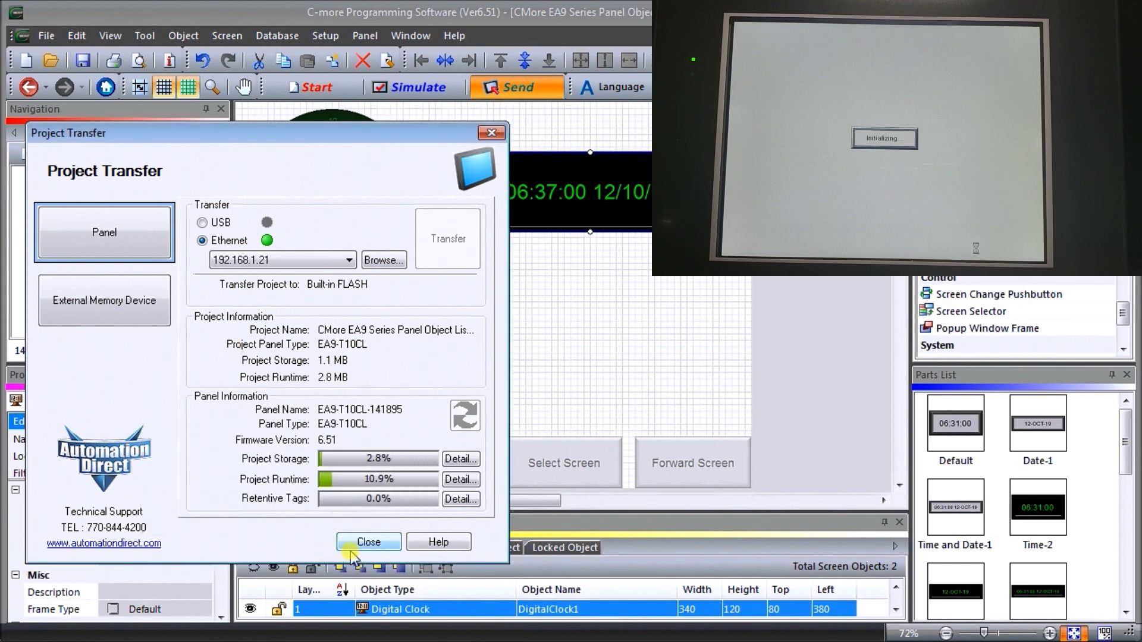
{"action": "left_click", "coordinate": [364, 544]}
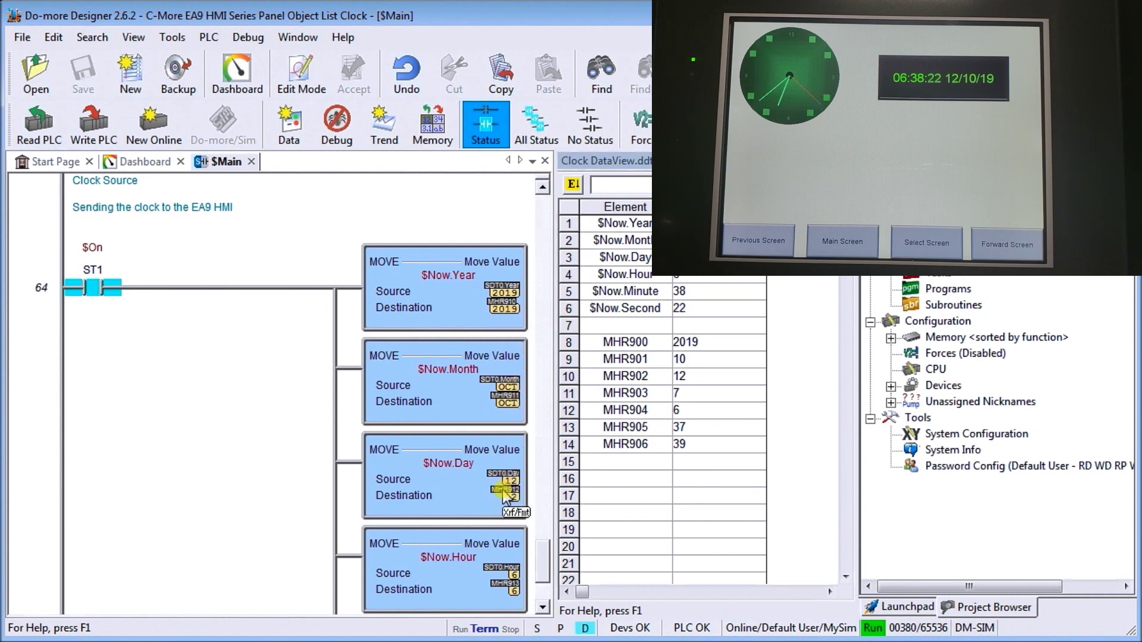
{"action": "left_click_drag", "start_coordinate": [543, 551], "coordinate": [548, 574]}
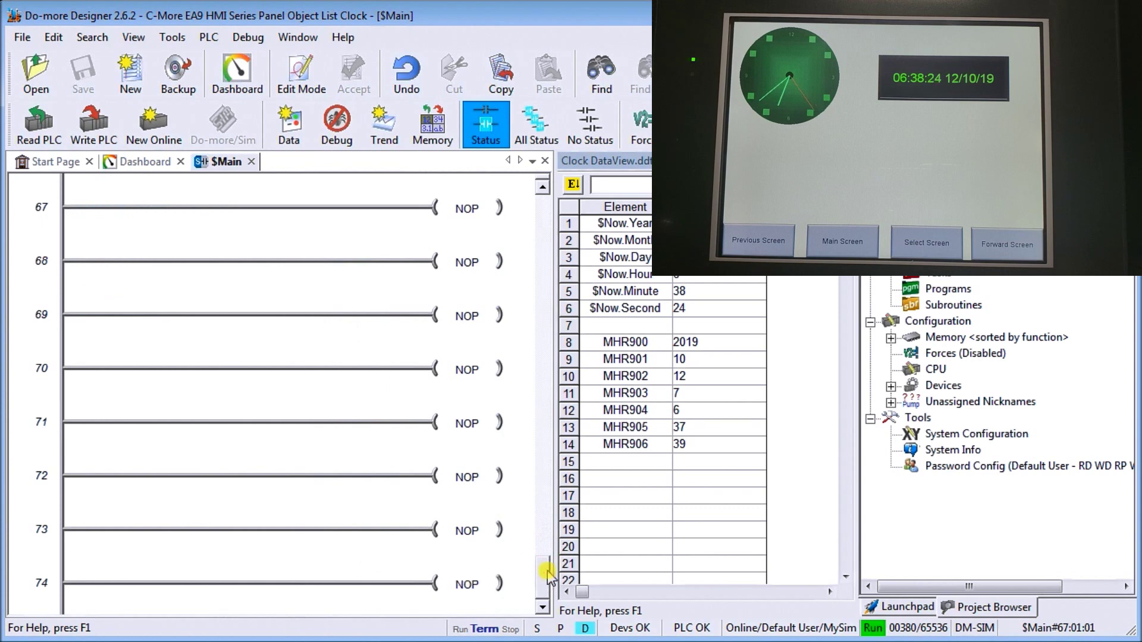
{"action": "left_click", "coordinate": [542, 188]}
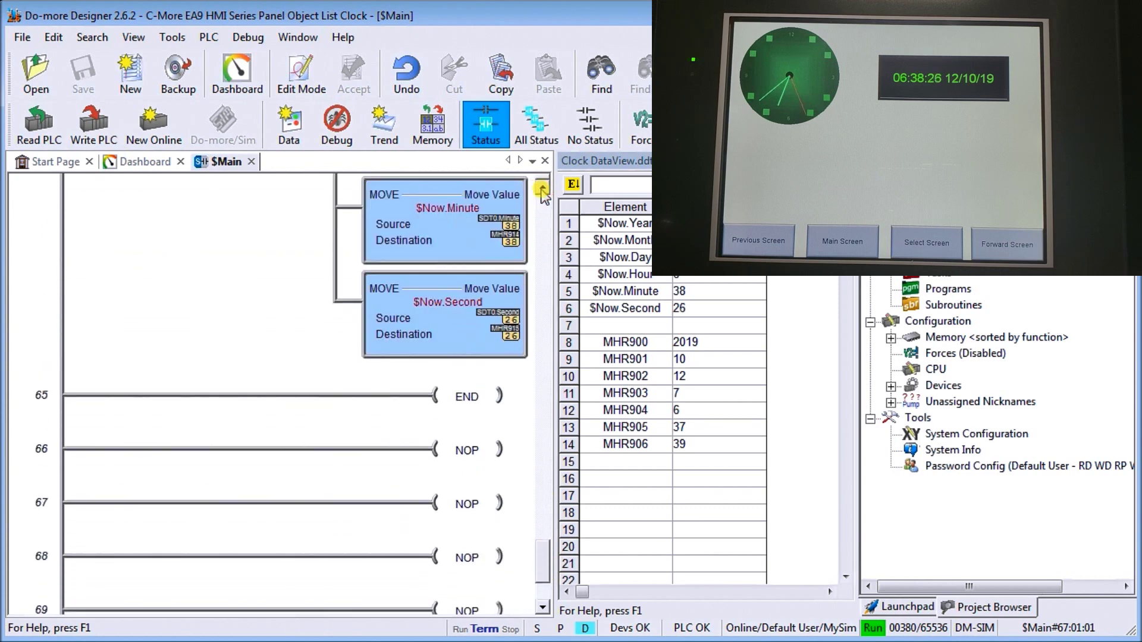
{"action": "left_click", "coordinate": [542, 188]}
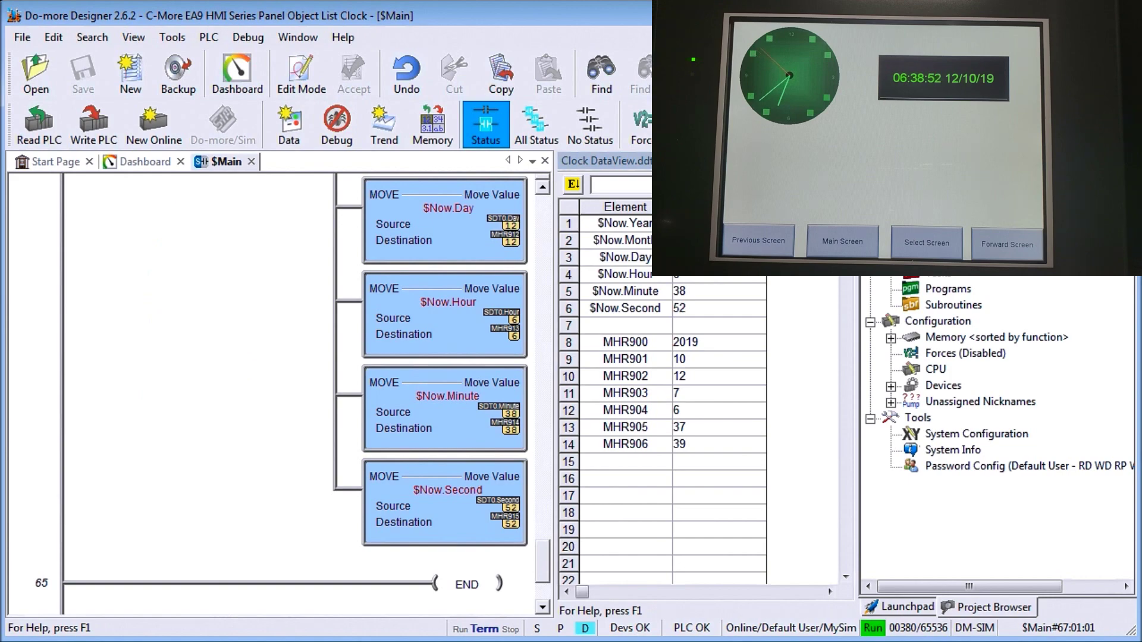
{"action": "key", "text": "alt+Tab"}
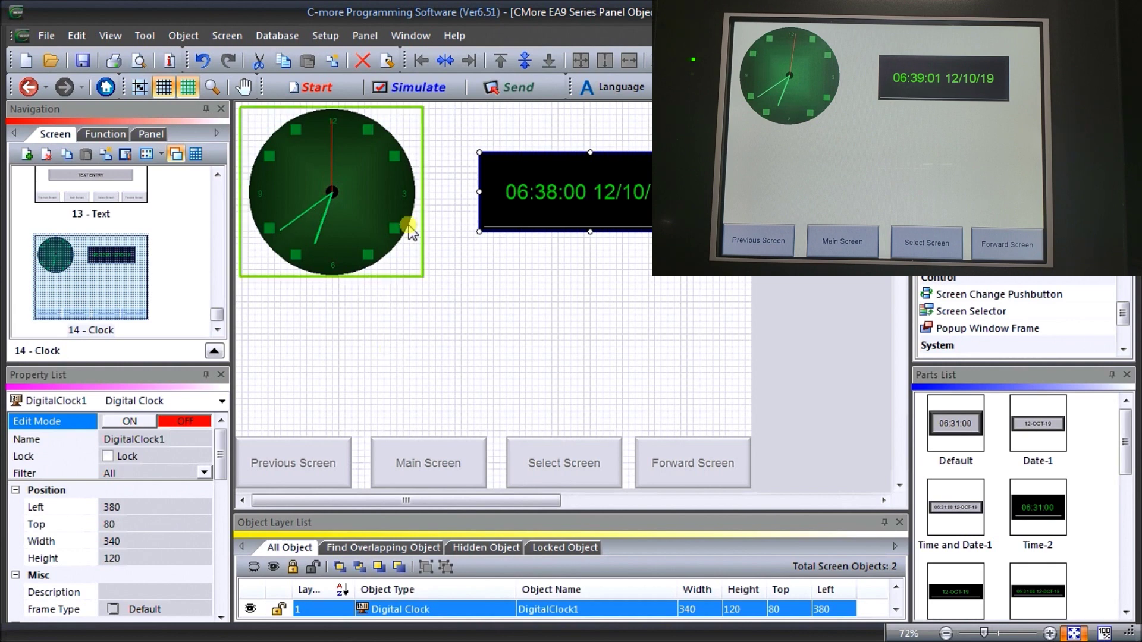
- Send a customized panel time with hour 07 (07:39:10, 10/12/2019) and confirm the adjustment
{"action": "left_click", "coordinate": [362, 37]}
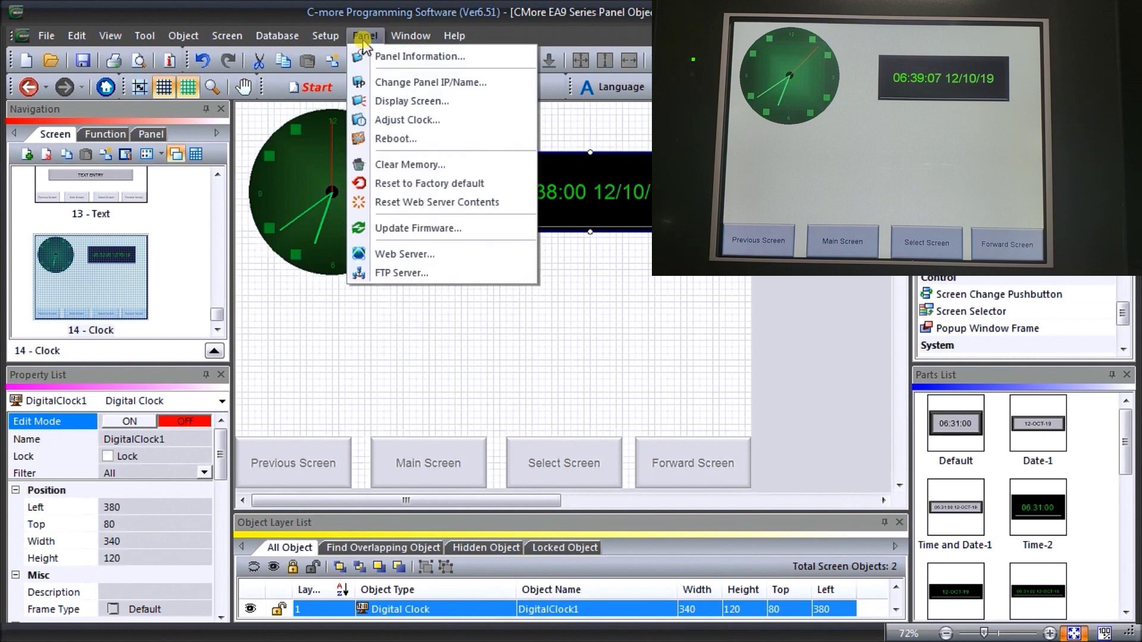
{"action": "left_click", "coordinate": [395, 120]}
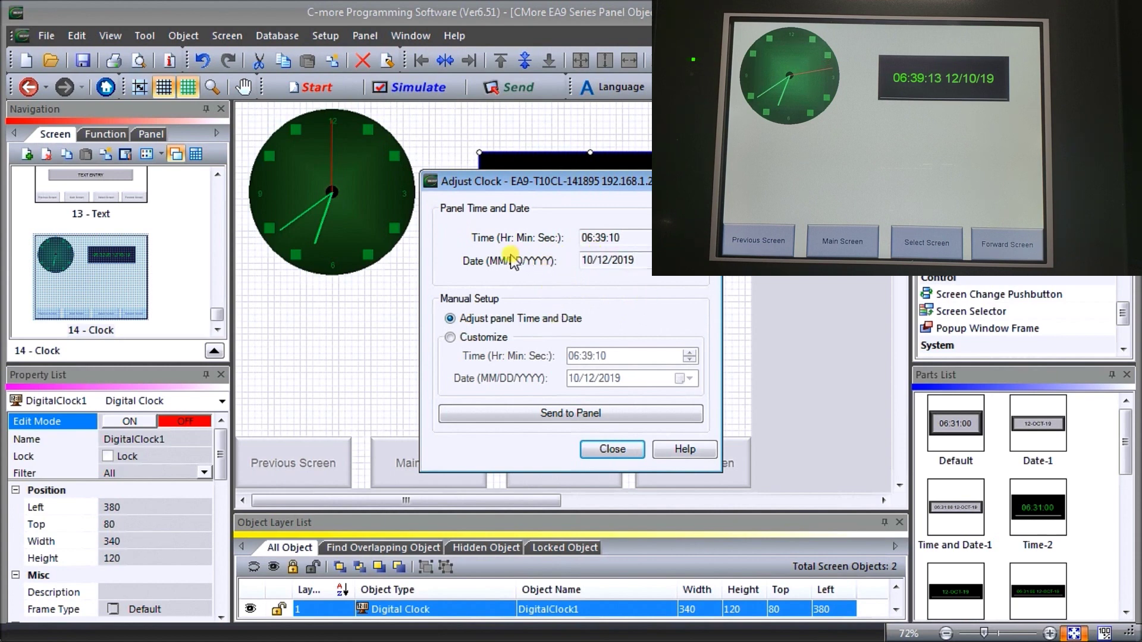
{"action": "left_click", "coordinate": [475, 339]}
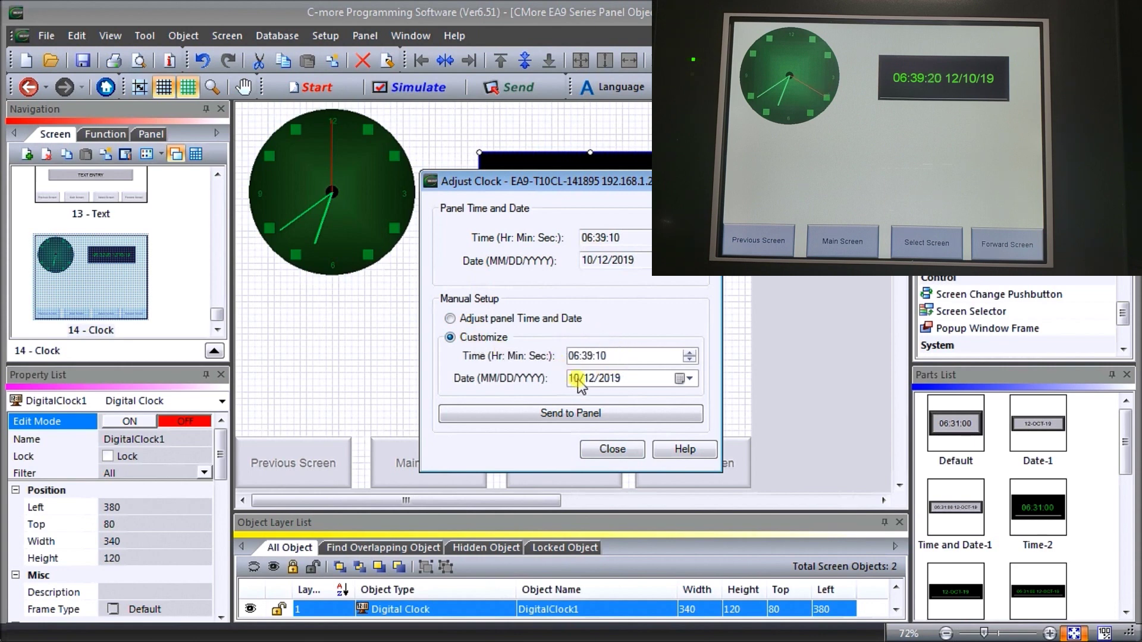
{"action": "left_click", "coordinate": [577, 358]}
{"action": "type", "text": "7"}
{"action": "left_click", "coordinate": [633, 382]}
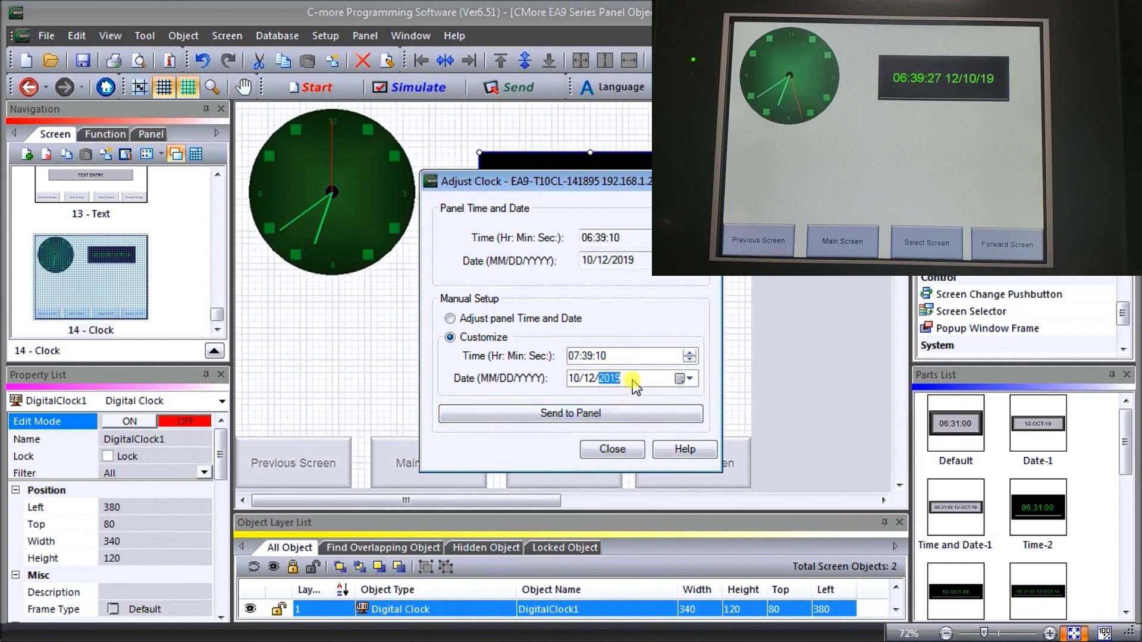
{"action": "left_click", "coordinate": [605, 415]}
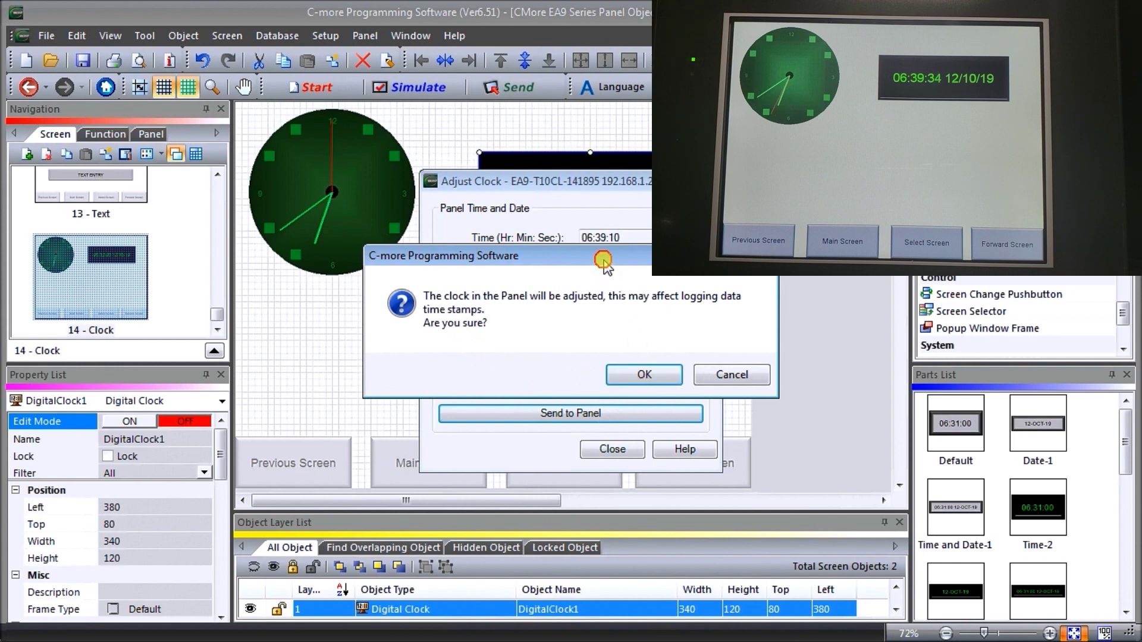
{"action": "left_click_drag", "start_coordinate": [604, 262], "coordinate": [417, 283]}
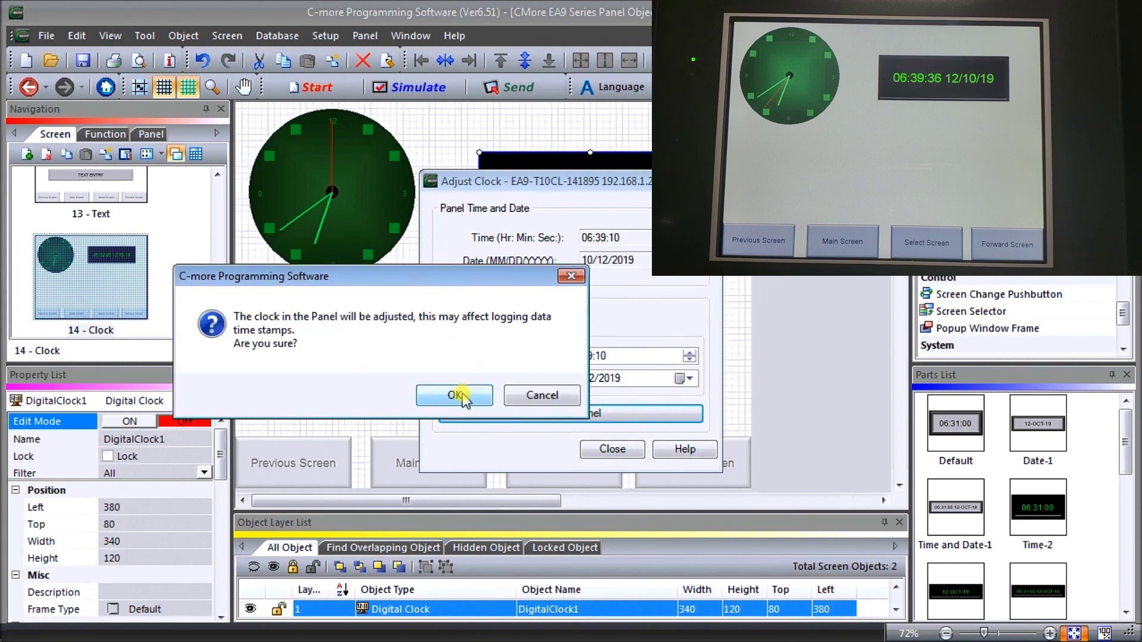
{"action": "left_click", "coordinate": [460, 396]}
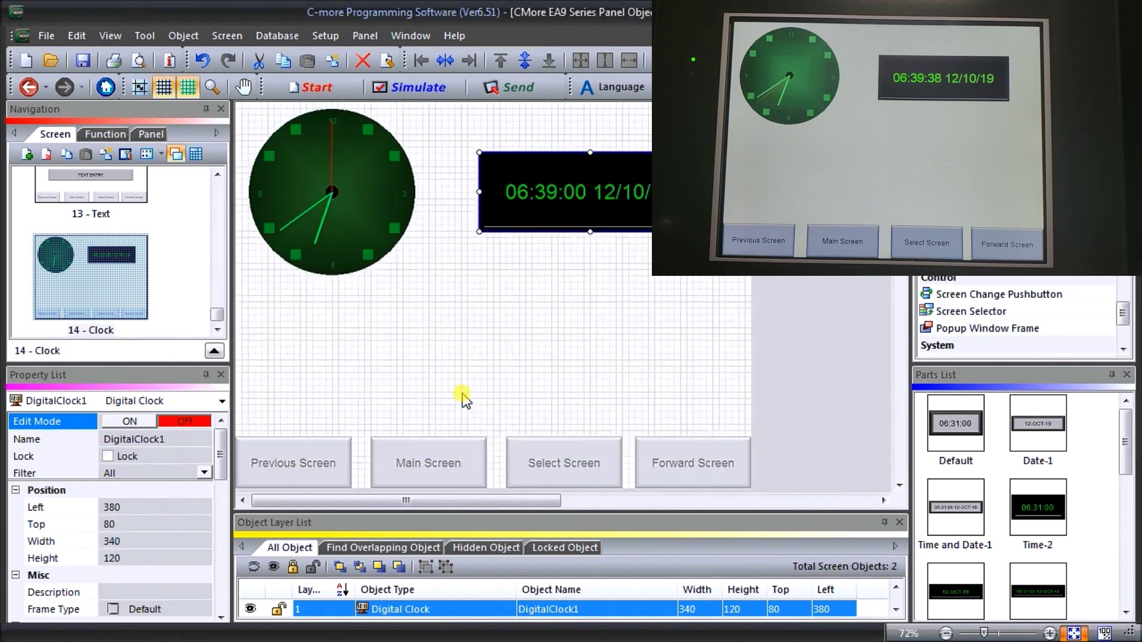